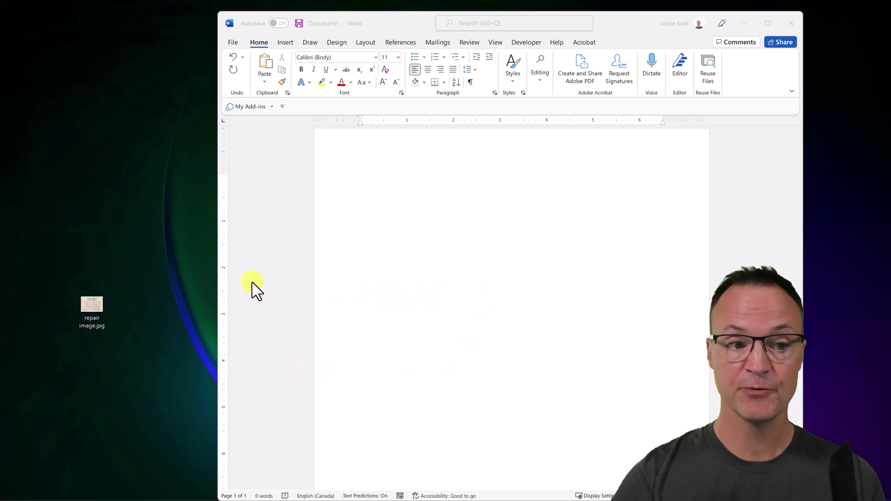
View repair image.jpg in the photo viewer, then close it
double_click(90, 305)
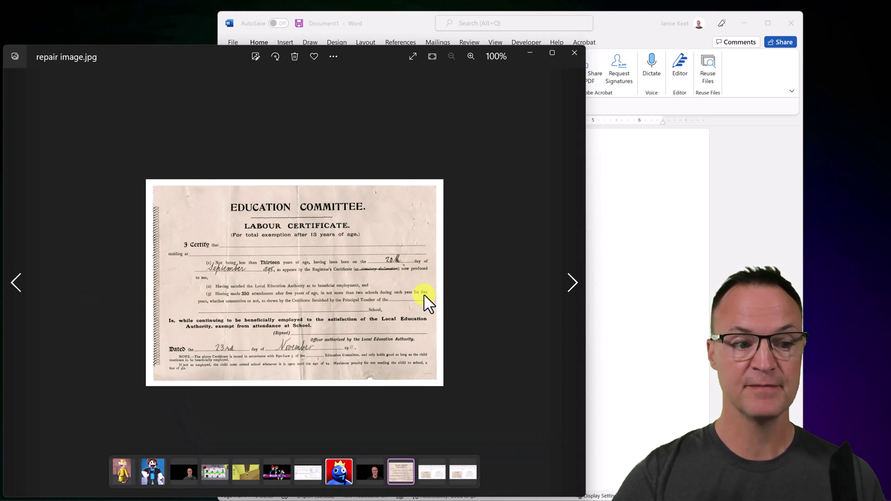
scroll(263, 302, "up", 3)
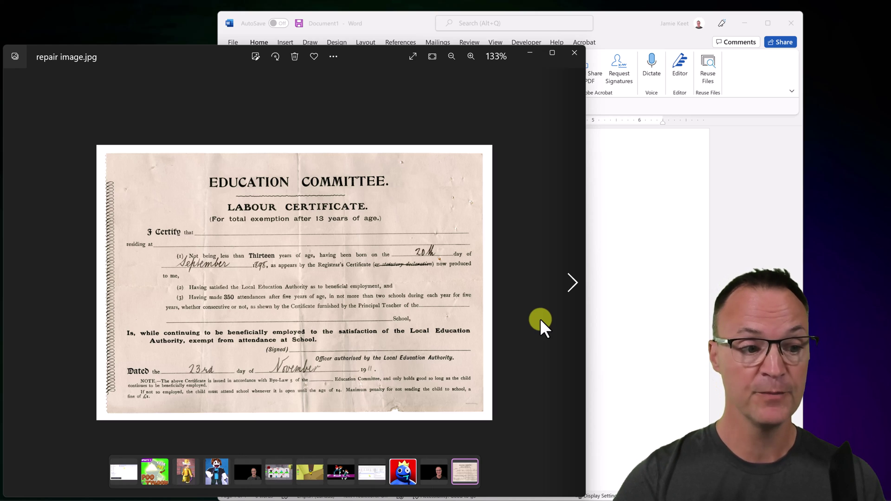
left_click(575, 53)
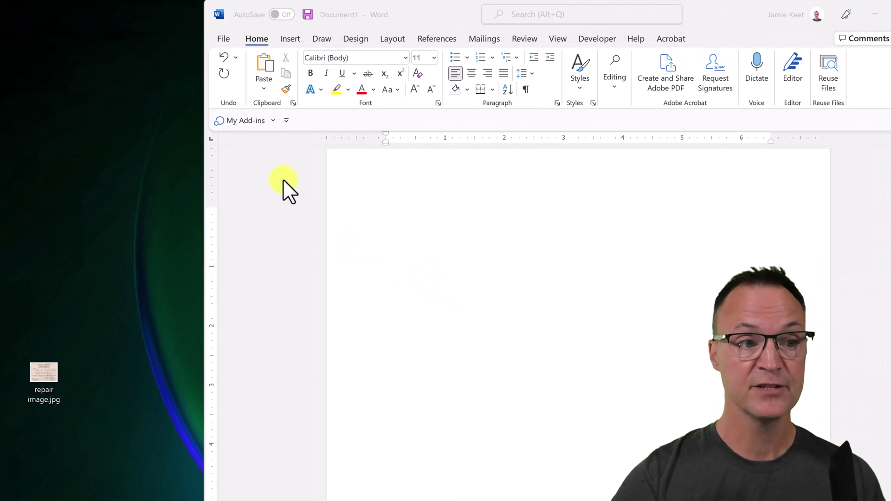
Drop repair image.jpg from the desktop onto the Word page after cancelling Insert Pictures
left_click(286, 39)
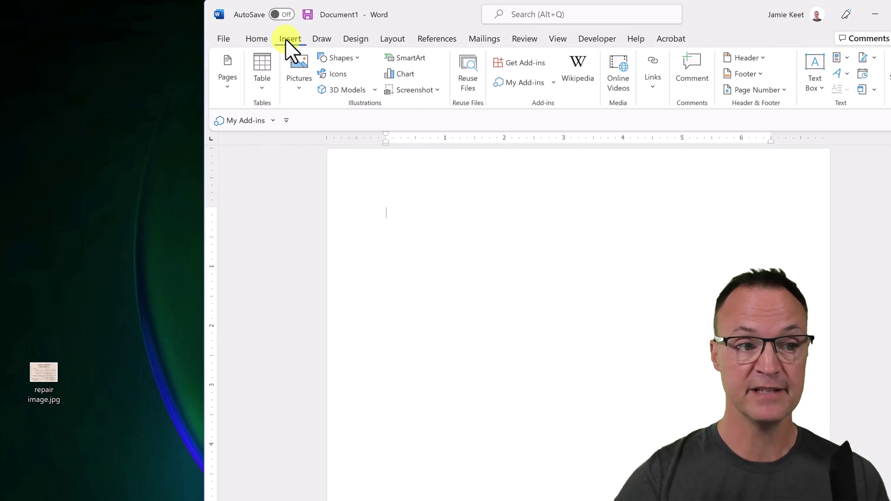
left_click(292, 91)
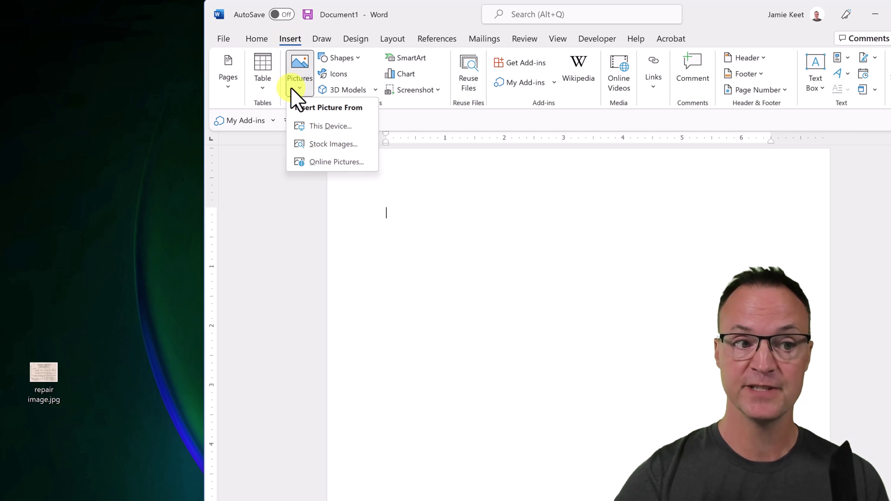
left_click(328, 131)
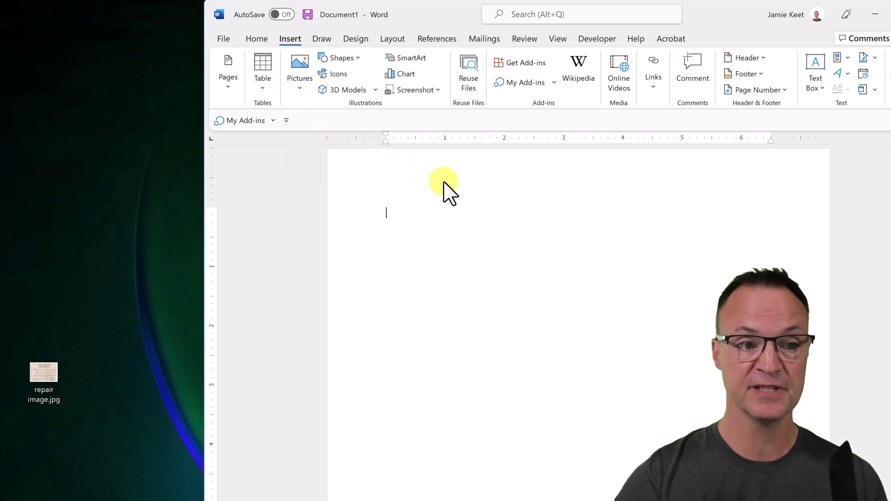
key("Escape")
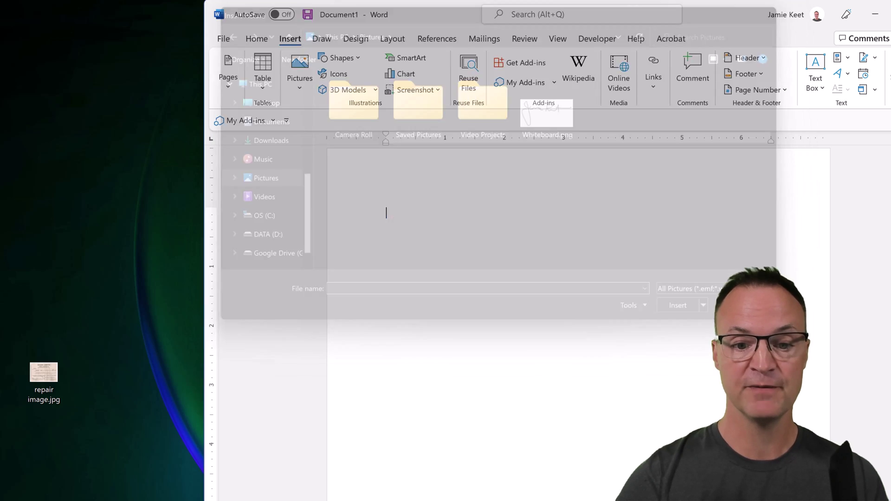
left_click_drag(38, 375, 497, 297)
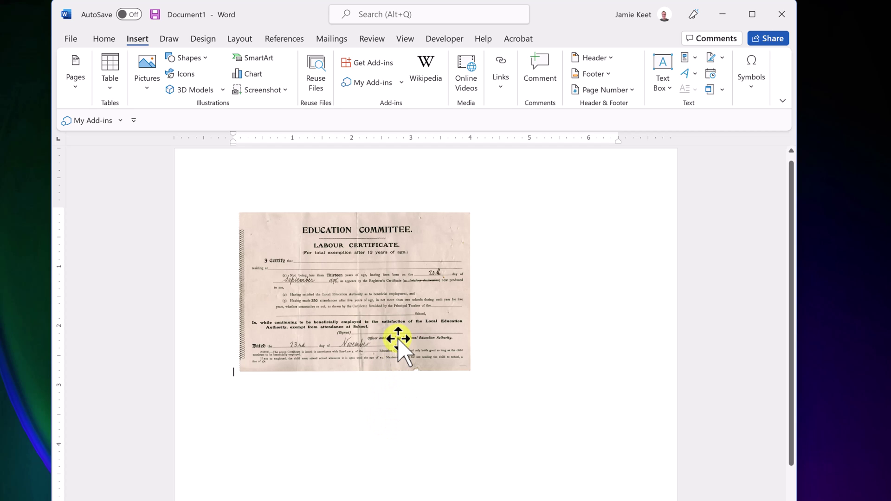
Enlarge the certificate picture toward the page width and set it In Front of Text
left_click(345, 277)
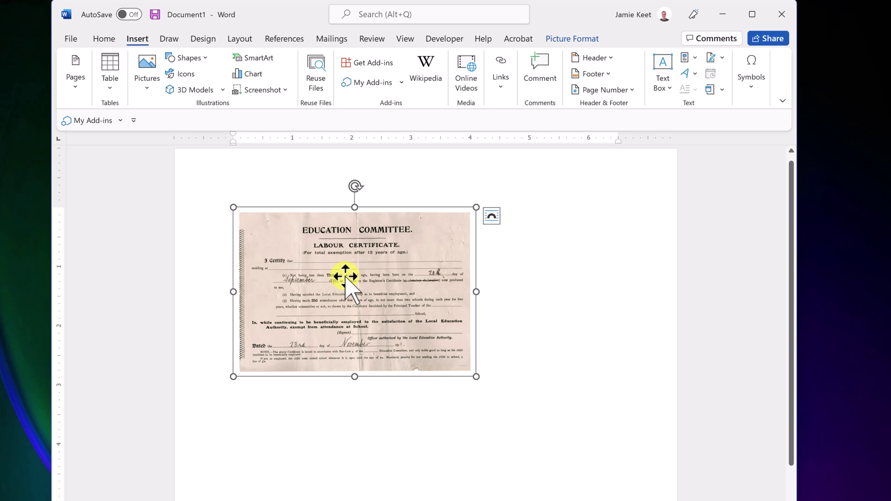
left_click_drag(475, 377, 623, 451)
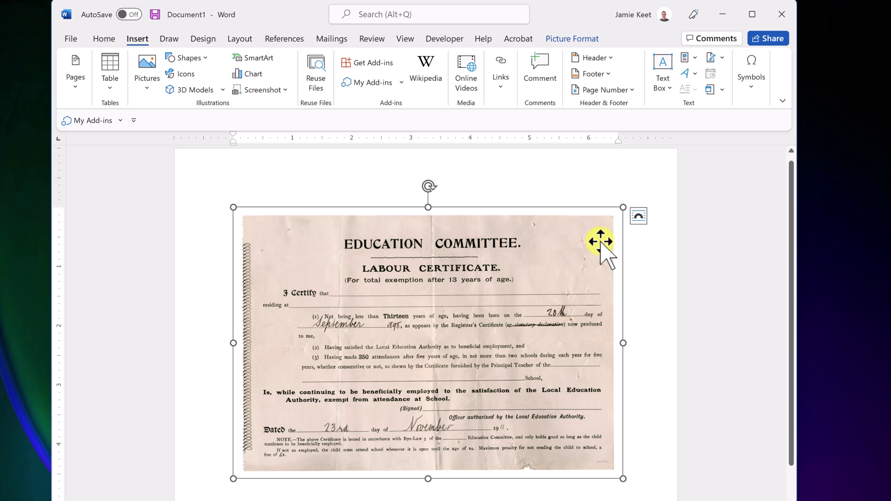
left_click(640, 218)
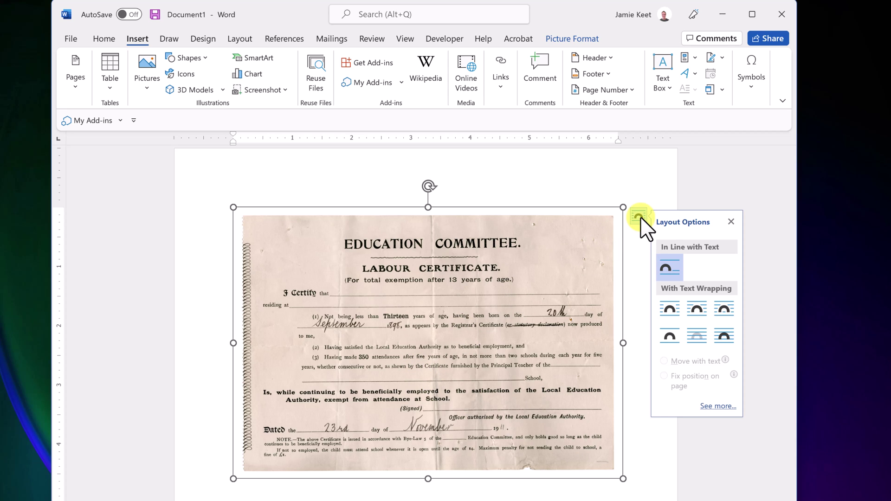
left_click(724, 342)
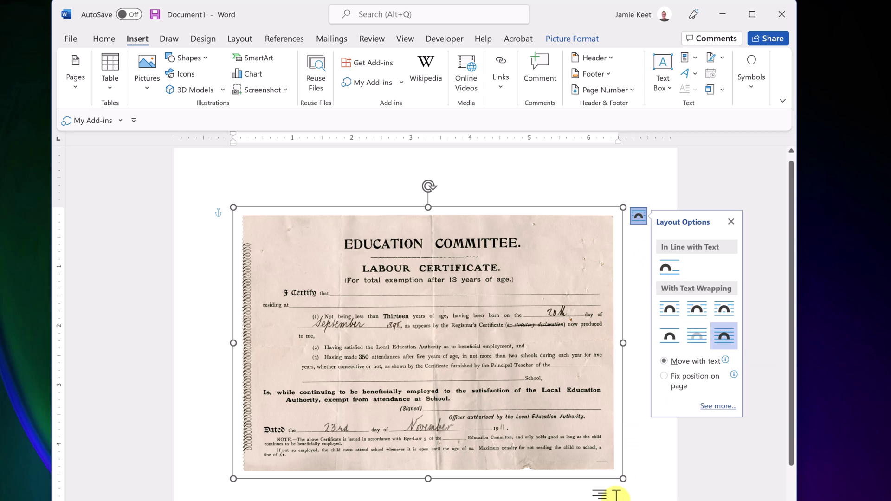
left_click(731, 222)
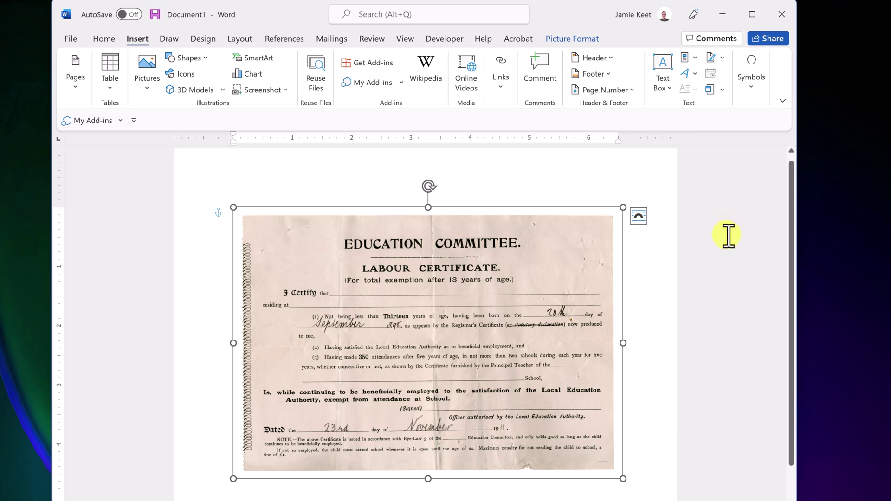
key("Escape")
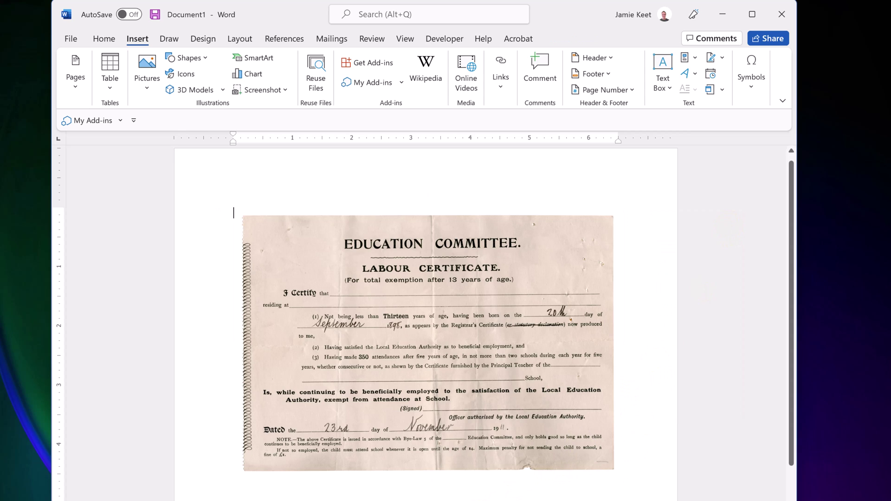
Reselect the certificate picture and bring up its Picture Format tools
left_click(415, 346)
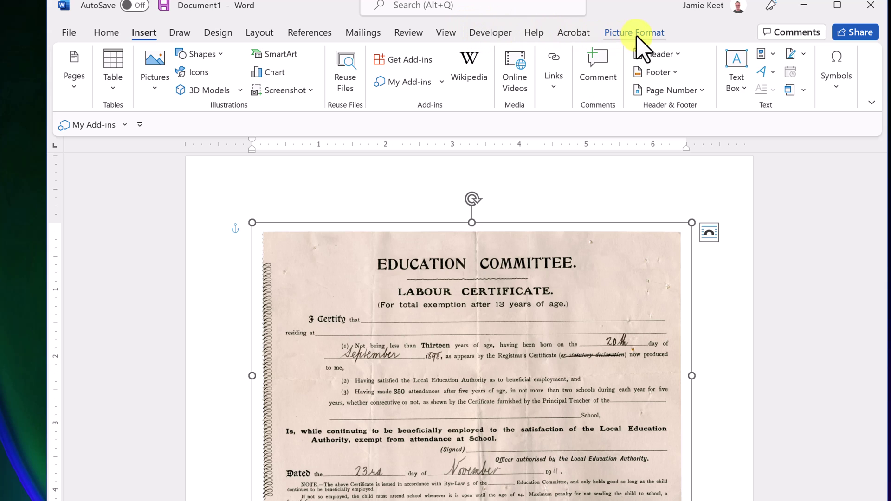
left_click(586, 193)
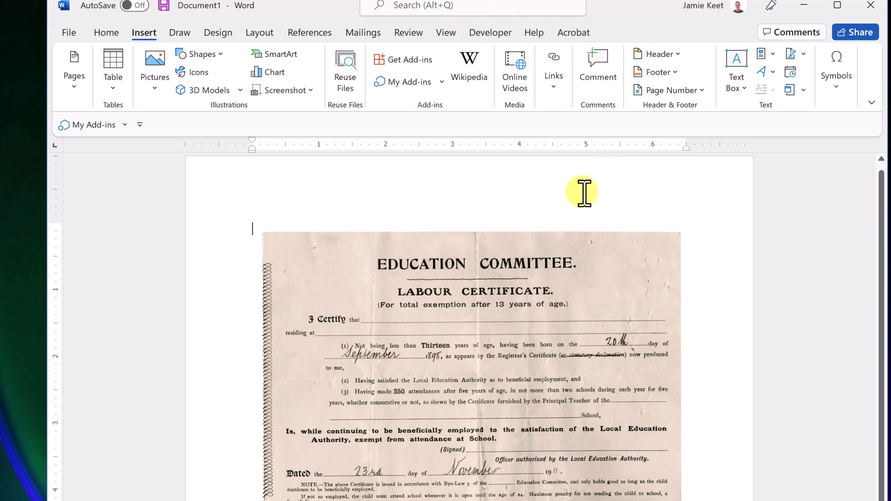
left_click(552, 301)
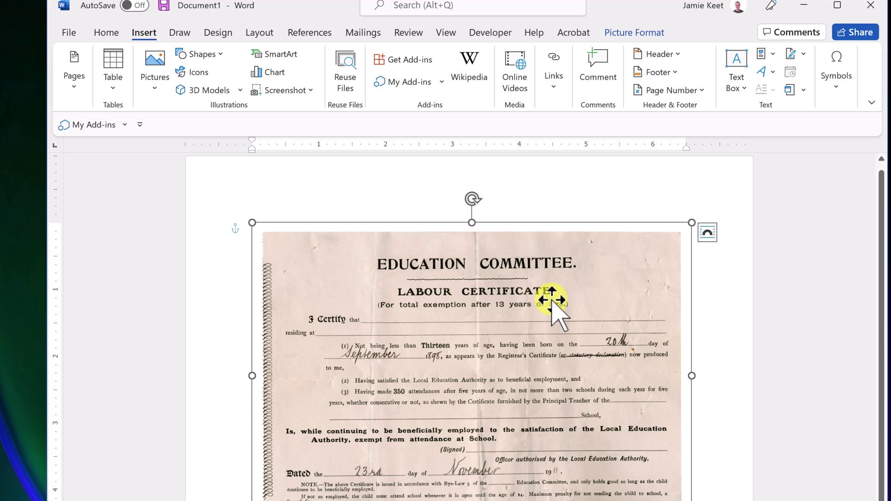
left_click(628, 37)
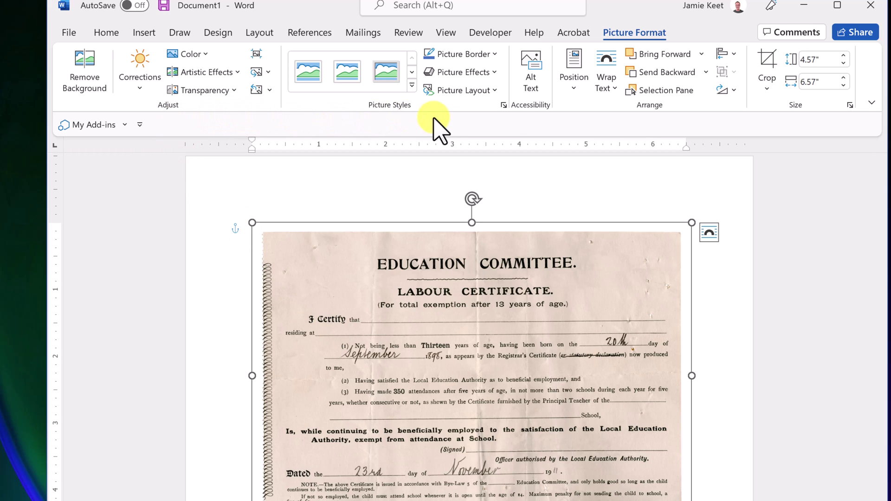
Show the Format Picture pane's Picture corrections, with sharpness, brightness and contrast at 0%
left_click(504, 105)
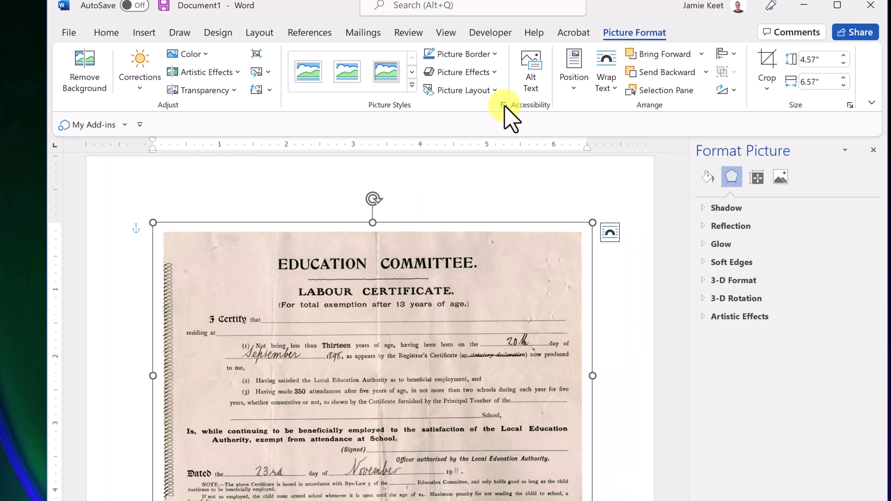
left_click(621, 333)
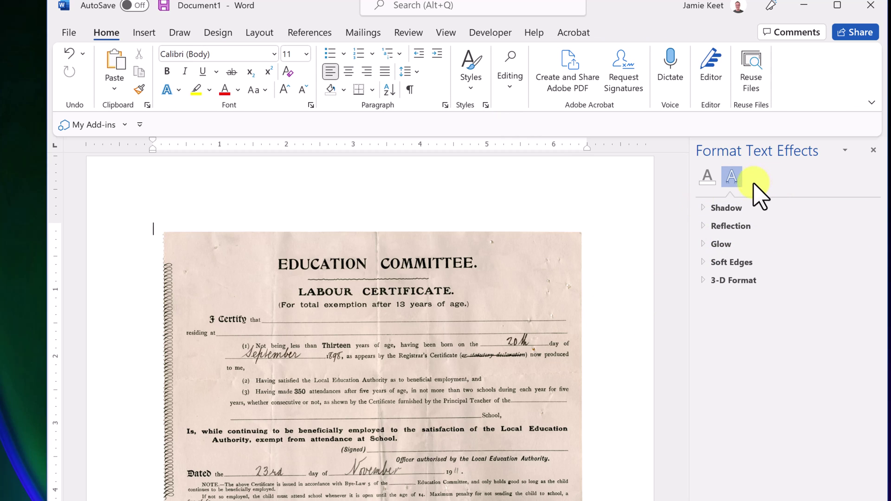
left_click(474, 329)
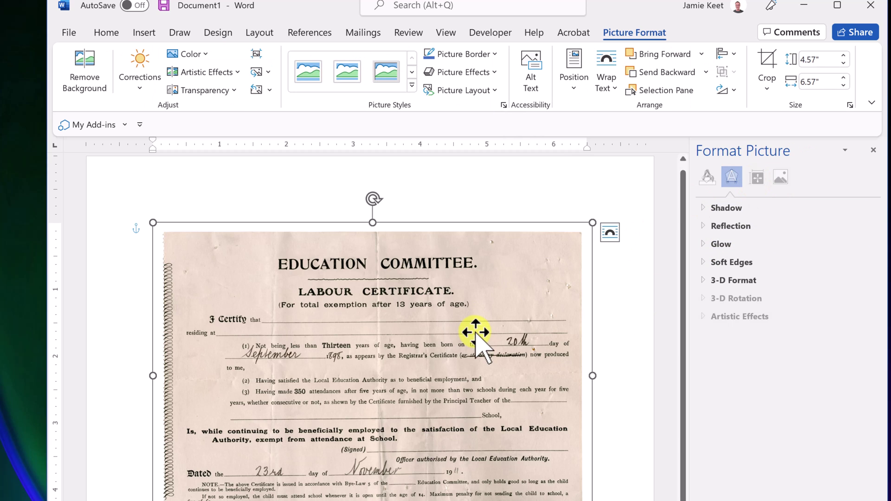
left_click(782, 188)
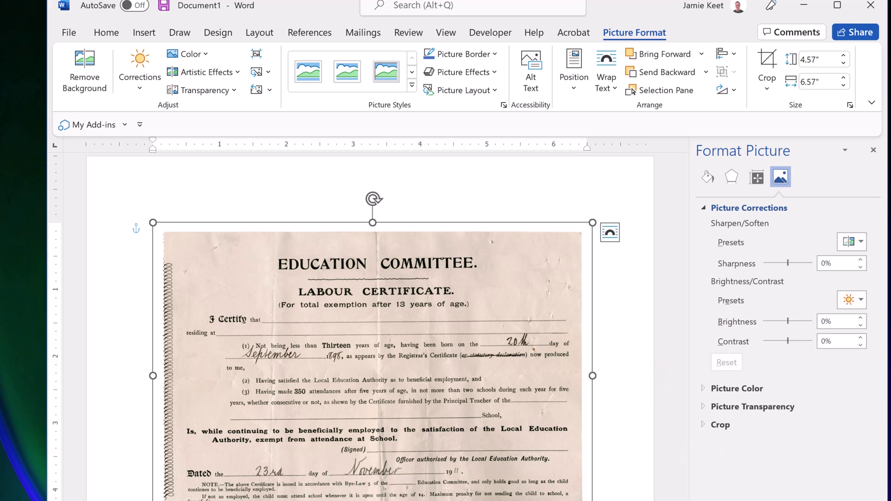
Set the certificate's Sharpness to 50%, Brightness to 50% and Contrast to 30%
scroll(509, 414, "up", 4)
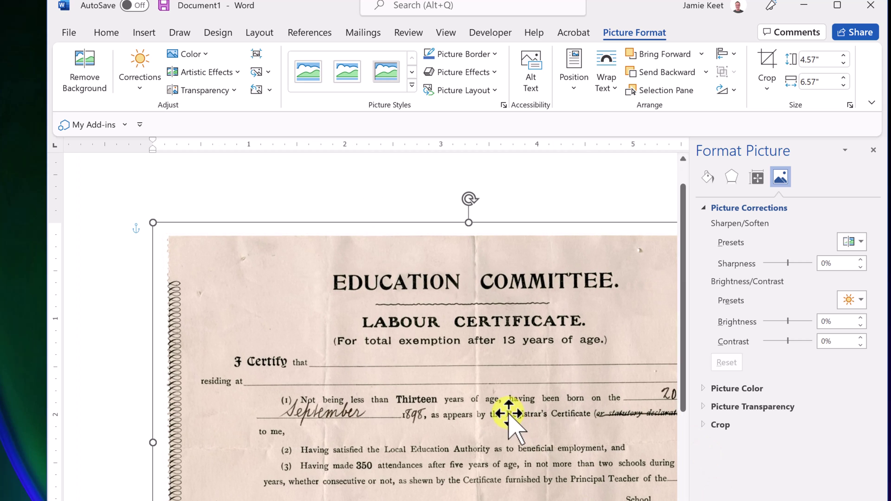
double_click(820, 264)
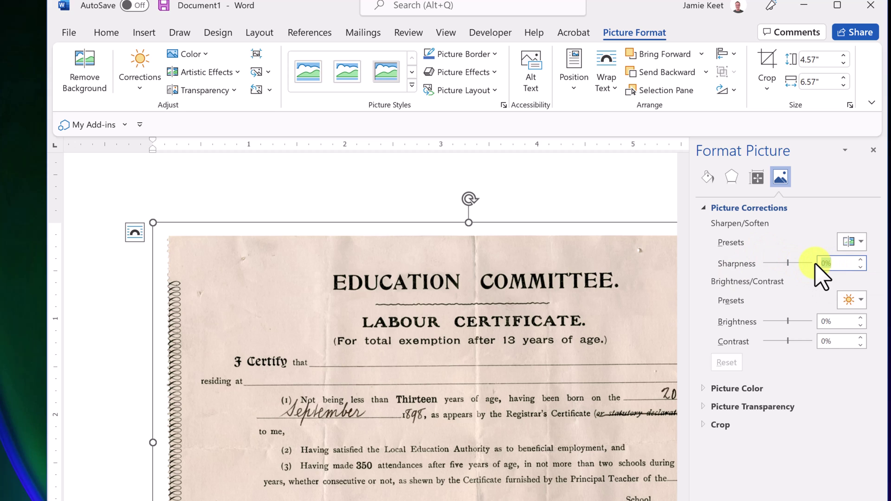
type("50")
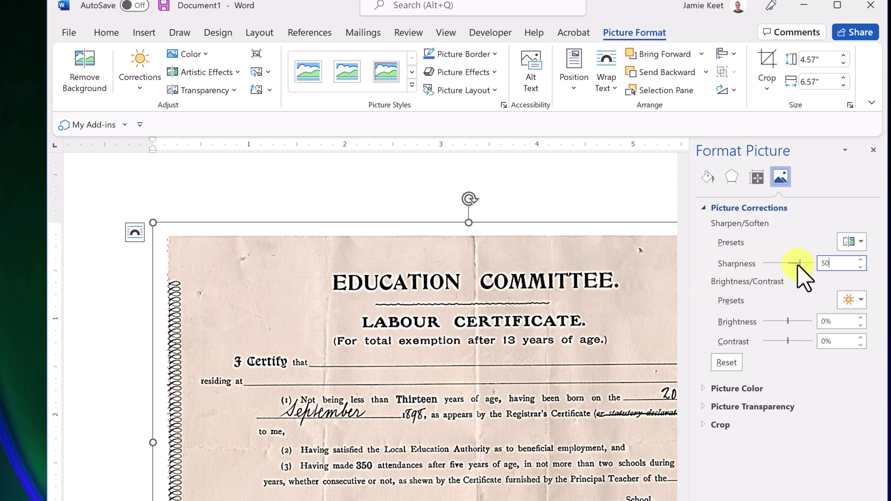
double_click(833, 267)
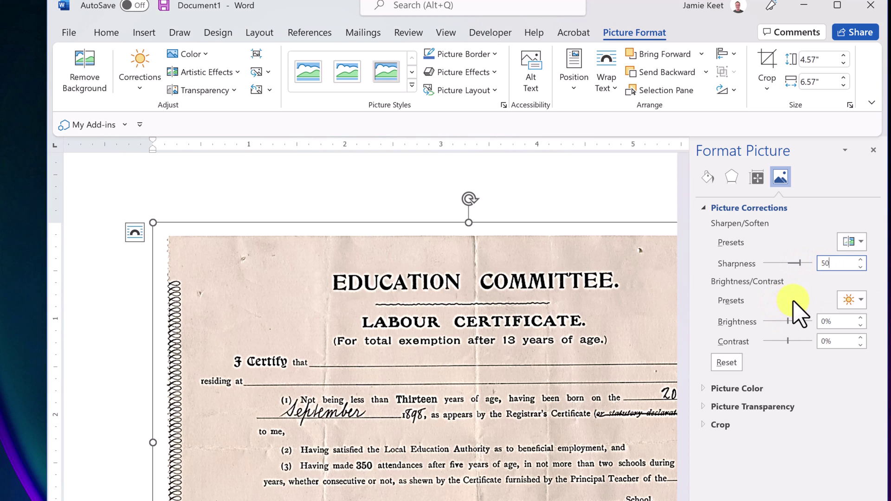
left_click(838, 323)
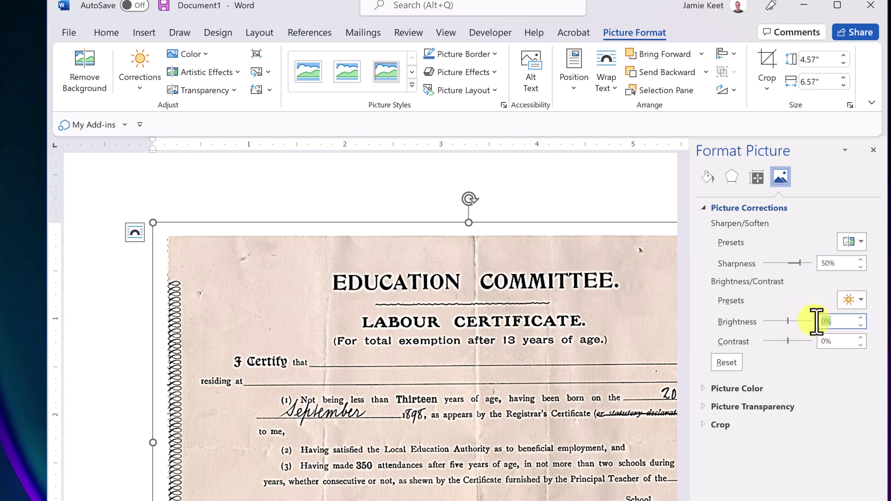
type("50")
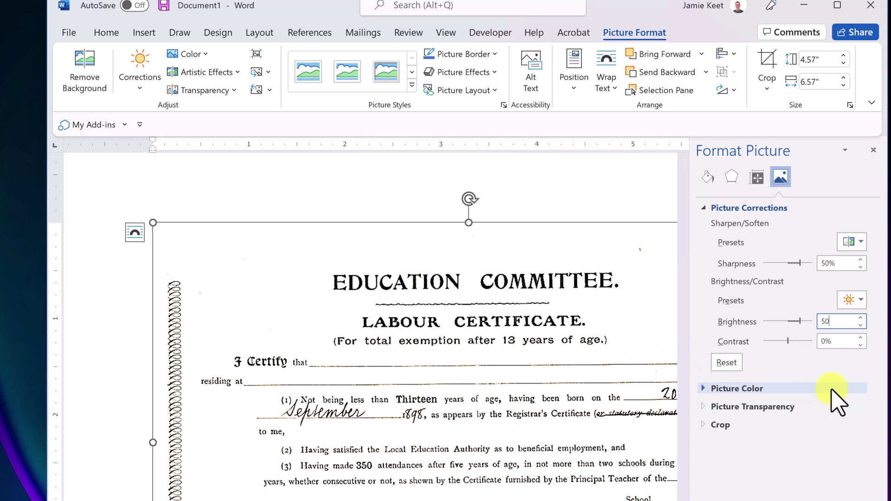
left_click_drag(840, 344, 821, 346)
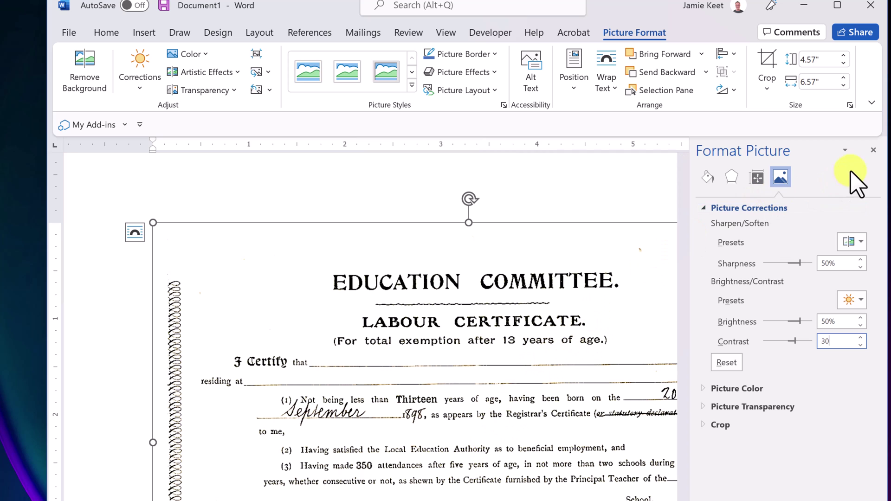
Crop the spiral binding and top, right and bottom edges, leaving a 3.98" by 5.95" area
left_click(873, 151)
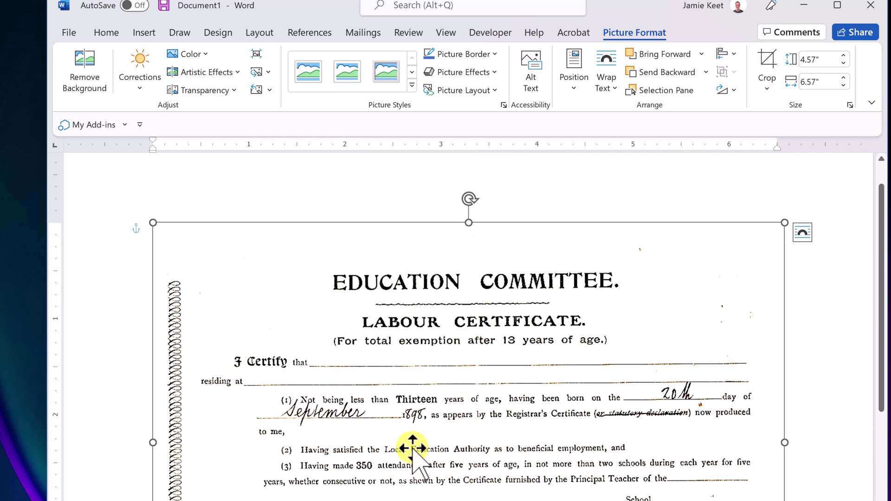
scroll(412, 448, "down", 2)
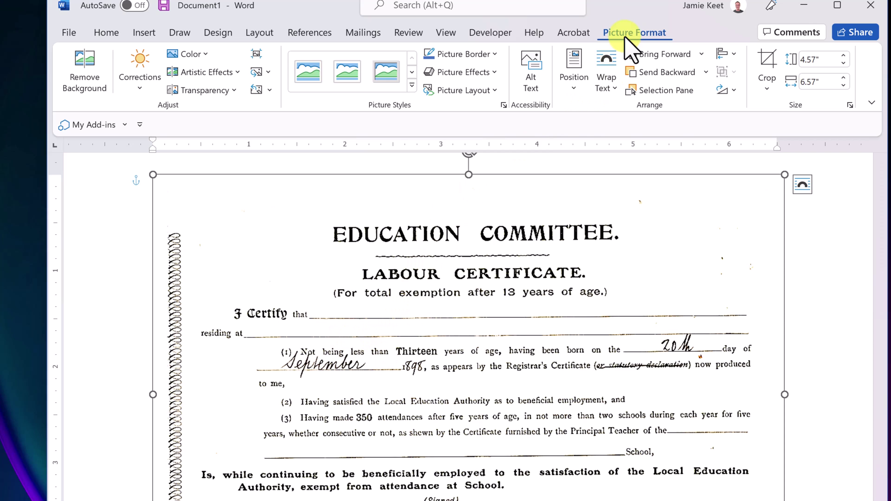
left_click(767, 68)
left_click_drag(149, 397, 195, 398)
left_click_drag(490, 174, 486, 206)
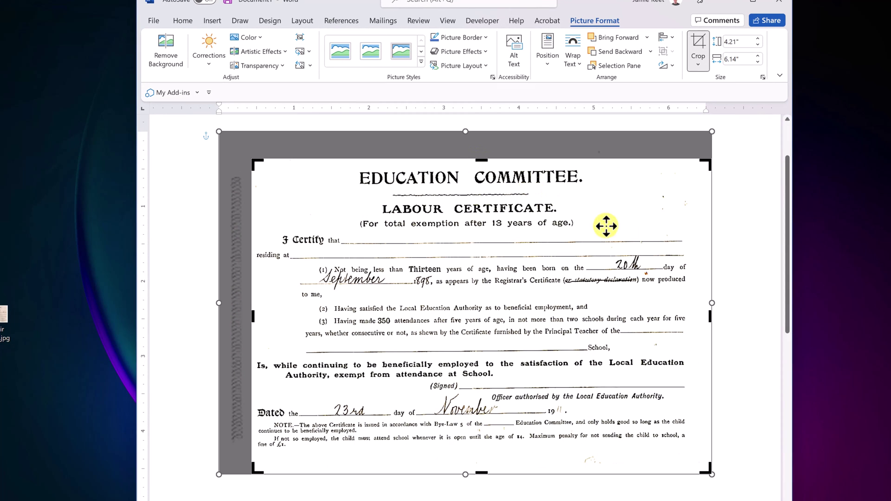
left_click_drag(712, 318, 696, 318)
left_click_drag(477, 474, 478, 456)
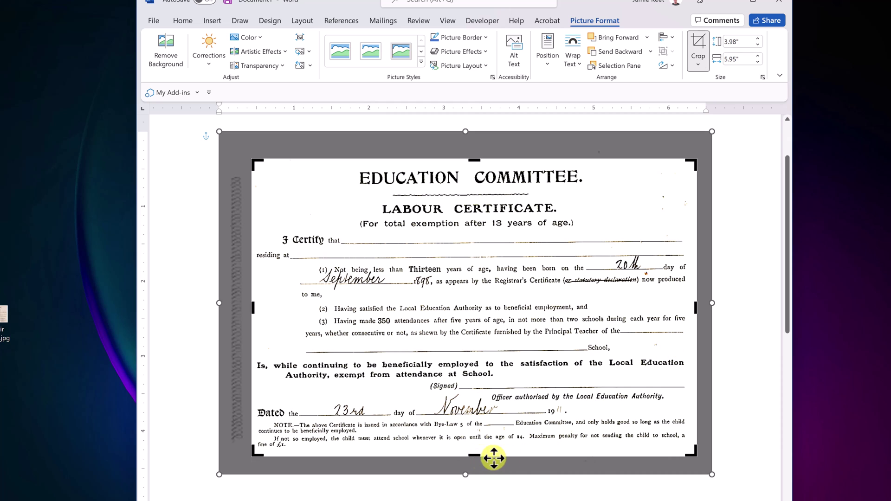
left_click(736, 437)
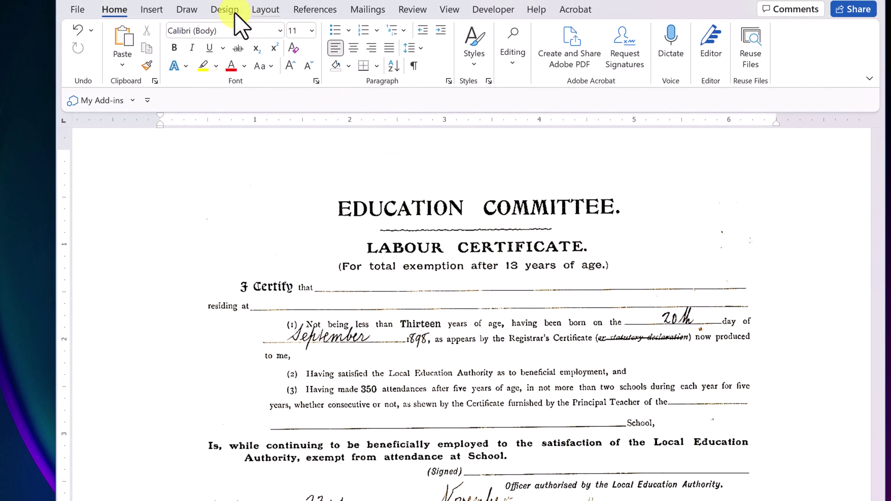
Draw a 0.9" by 1.32" rectangle to the right of the EDUCATION COMMITTEE title
left_click(151, 10)
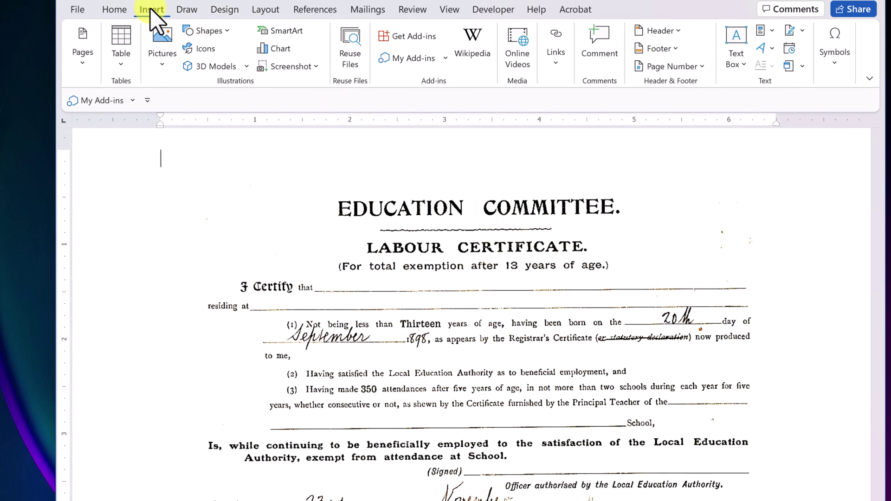
left_click(201, 30)
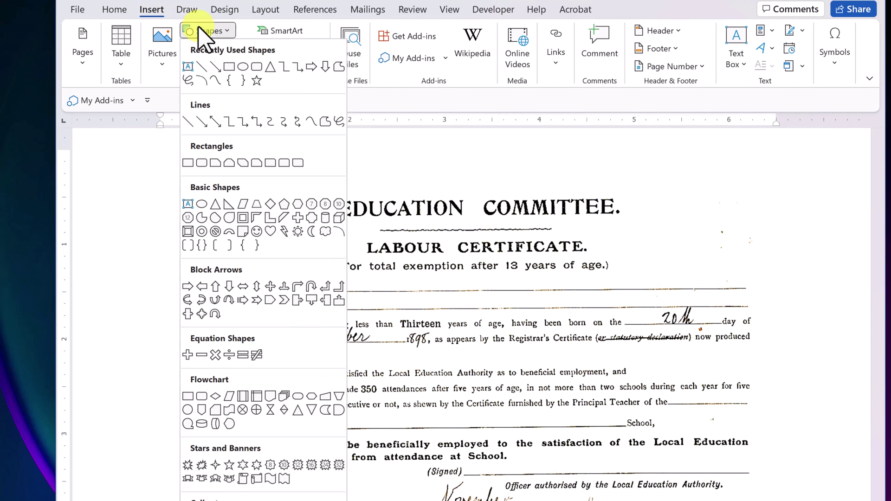
left_click(229, 69)
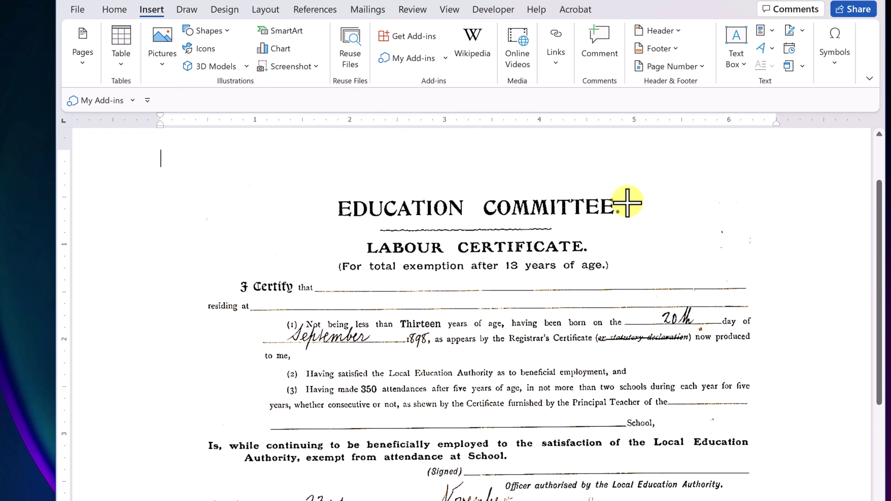
left_click_drag(660, 199, 786, 284)
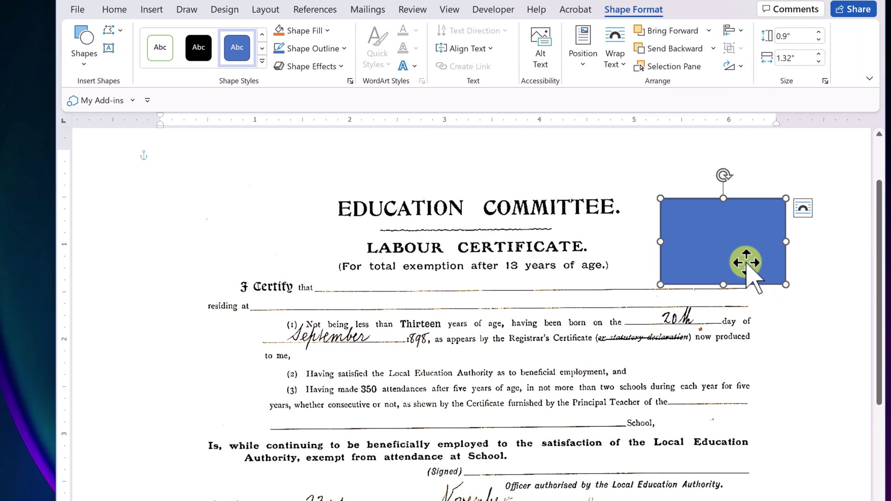
Give the rectangle a white fill and white outline, then reselect it
left_click(328, 30)
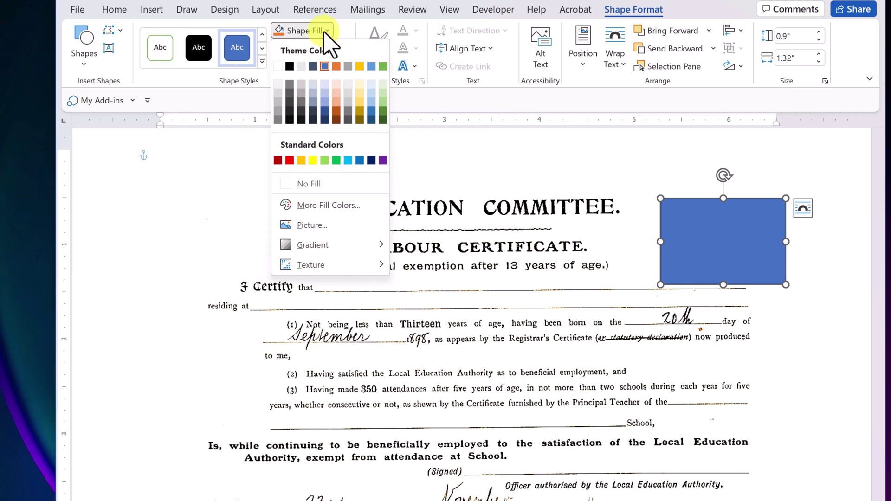
left_click(286, 71)
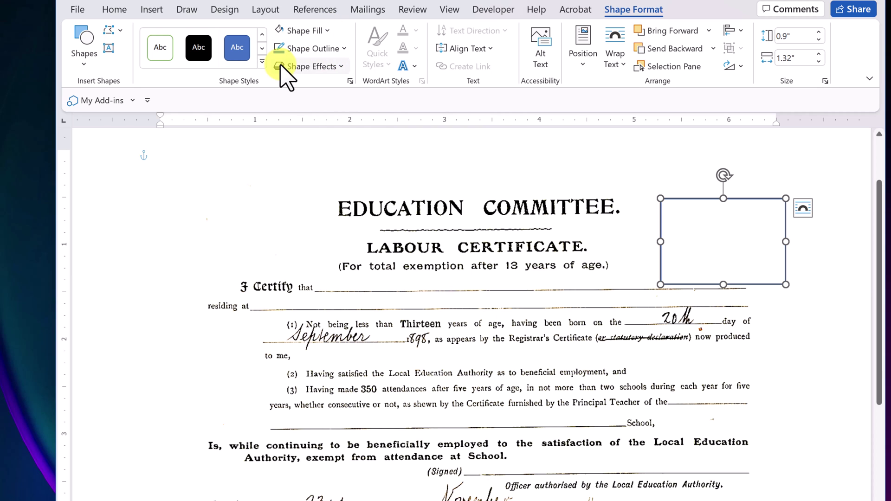
left_click(344, 49)
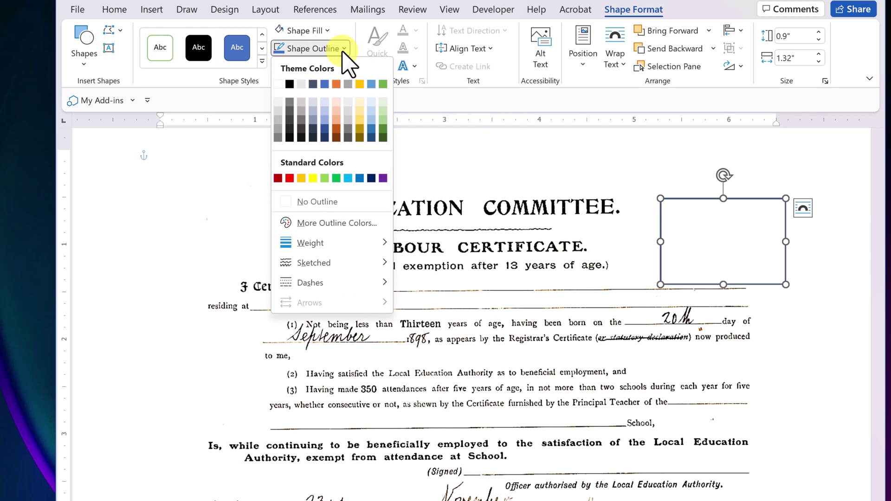
left_click(279, 84)
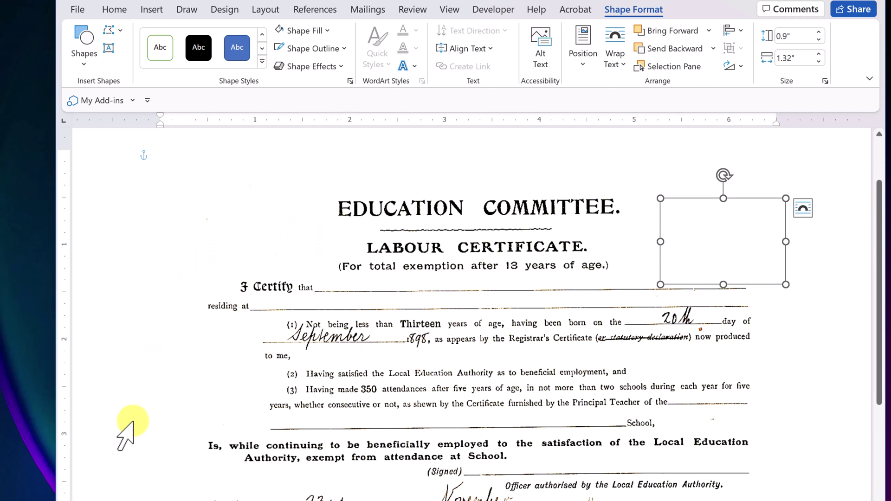
left_click(132, 423)
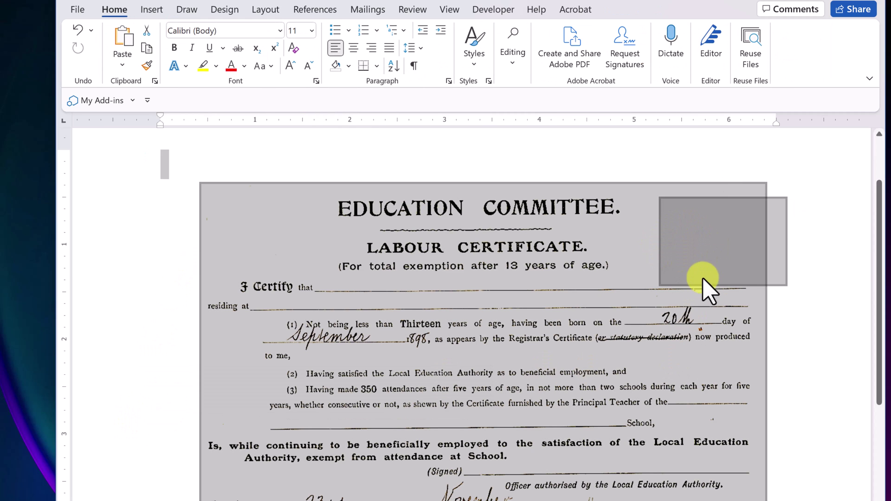
left_click(824, 368)
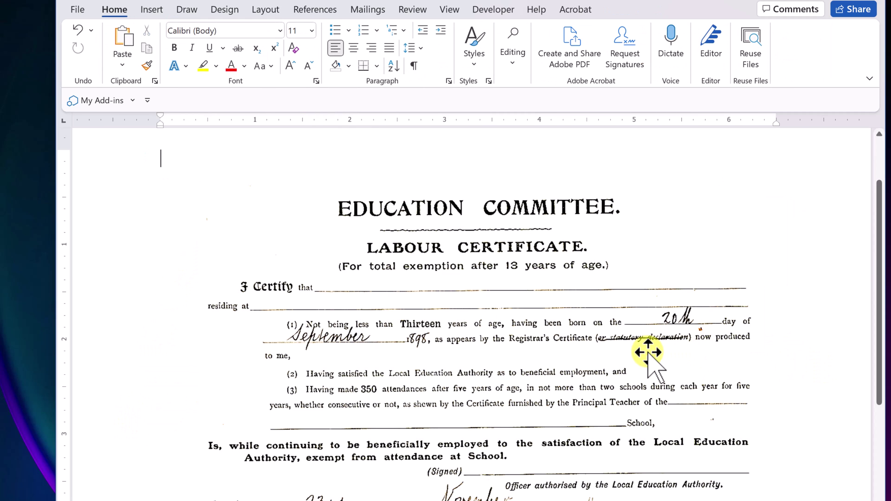
left_click(723, 249)
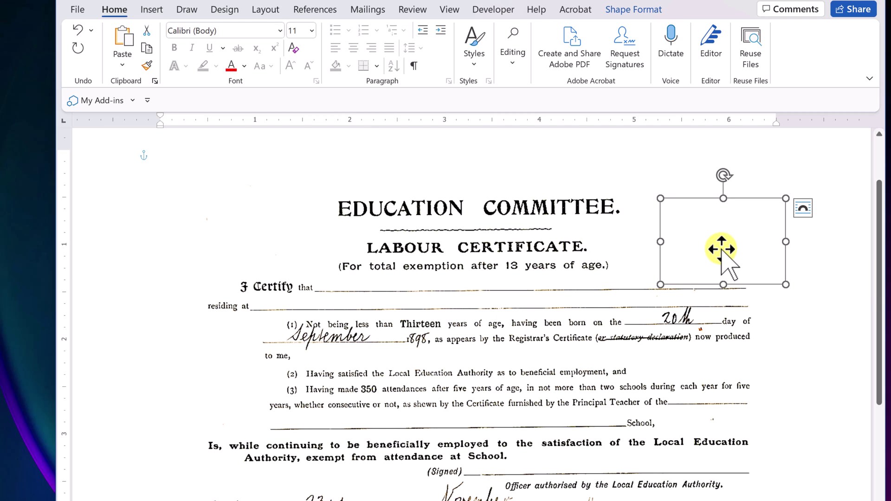
Paste a copy of the white box and move it over the Bye-Law note line near the foot
right_click(722, 250)
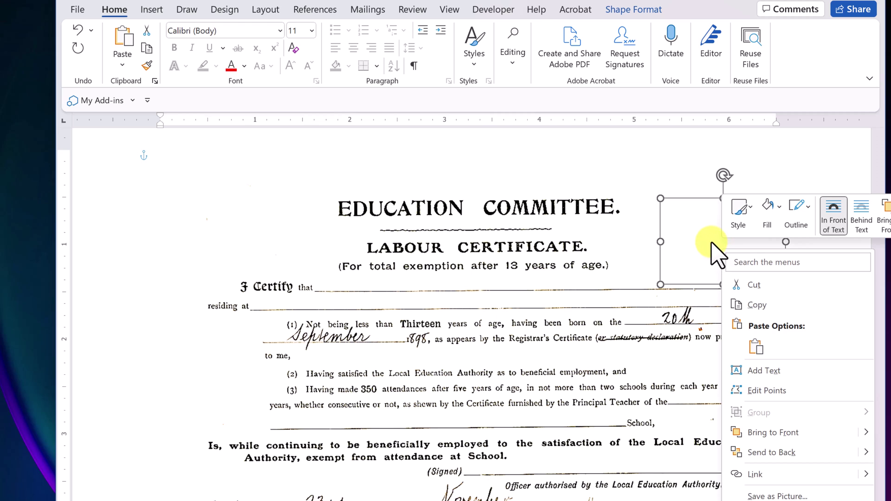
left_click(706, 254)
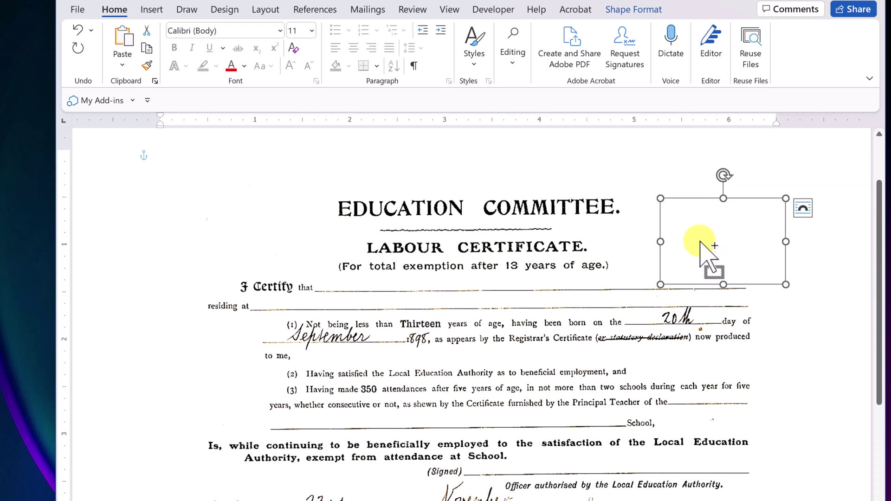
key("ctrl+v")
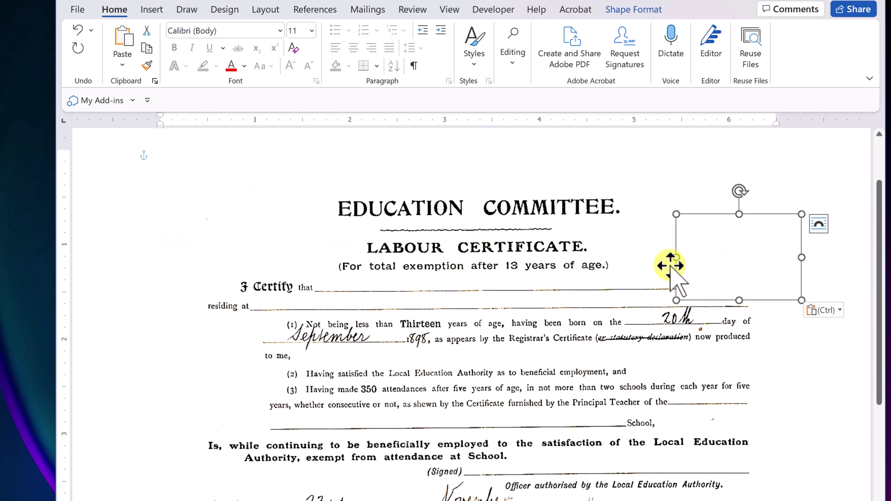
left_click_drag(712, 269, 261, 243)
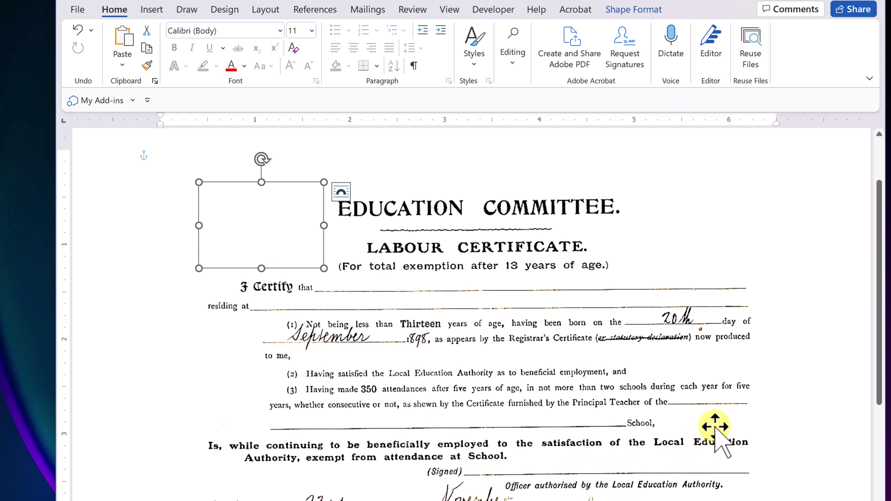
left_click_drag(264, 249, 727, 401)
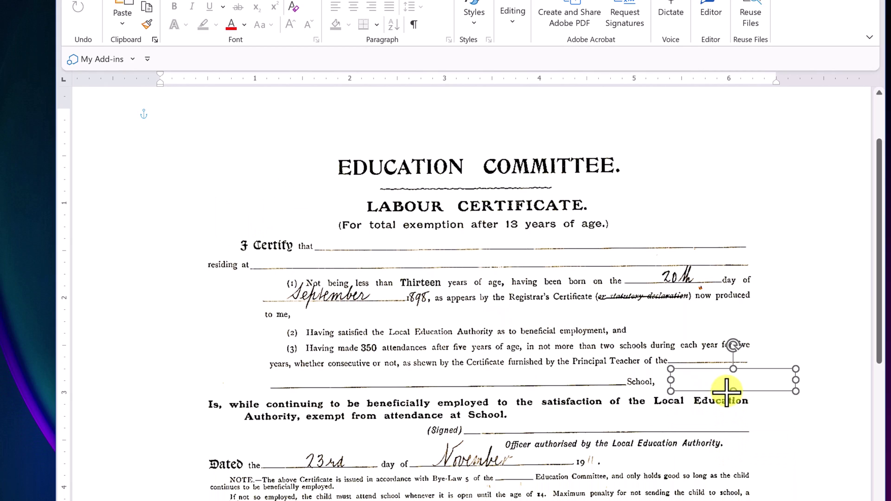
left_click_drag(795, 380, 766, 384)
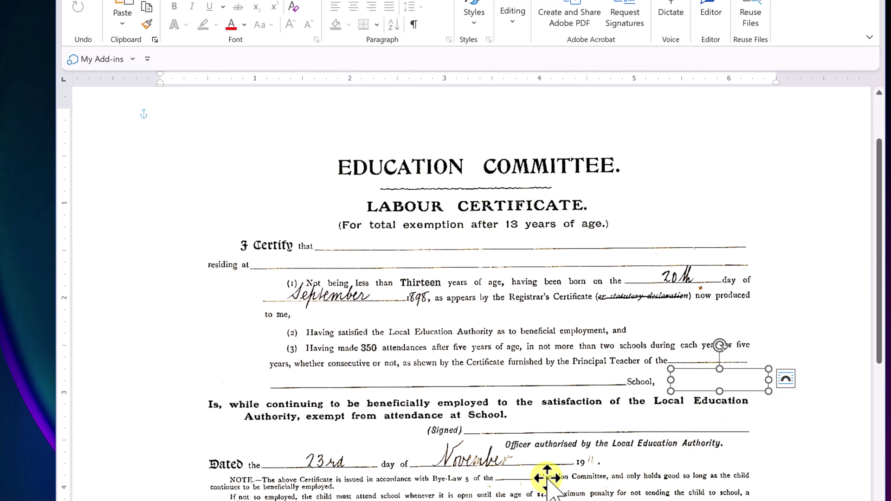
key("ctrl+z")
key("ctrl+z")
left_click_drag(710, 422, 528, 464)
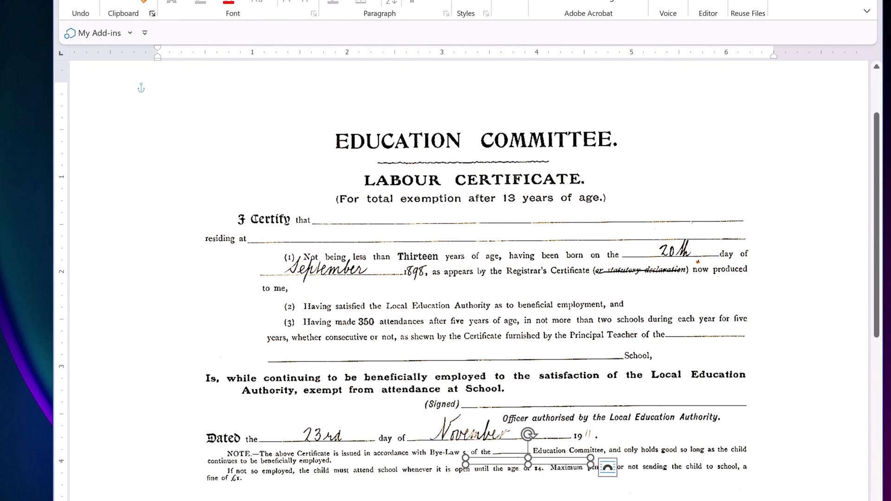
left_click(157, 91)
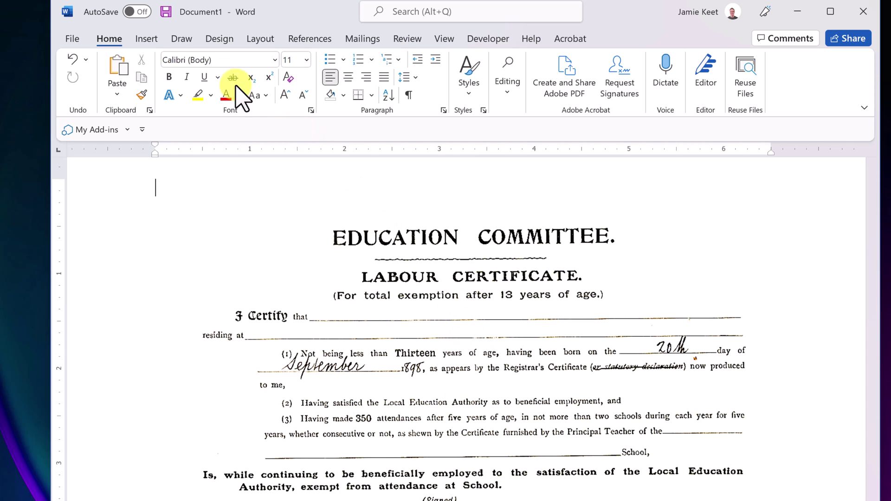
Draw a 4.6" straight line along the blank after "I Certify that"
left_click(146, 40)
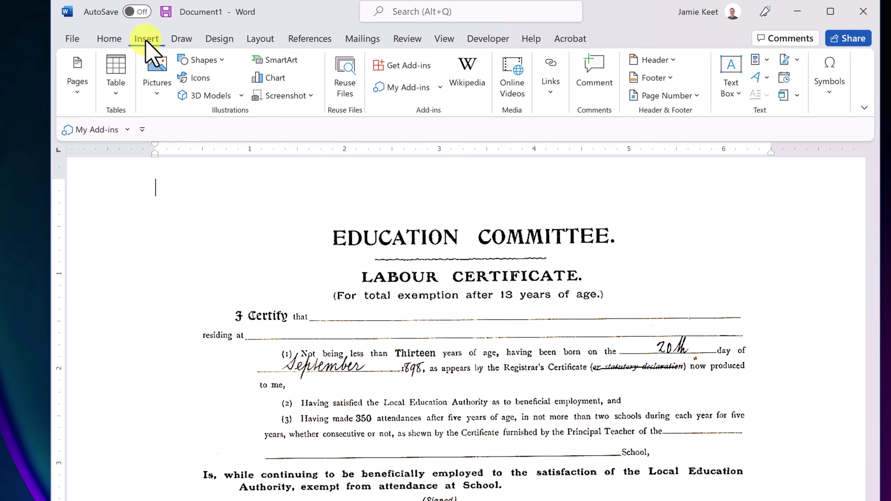
left_click(199, 61)
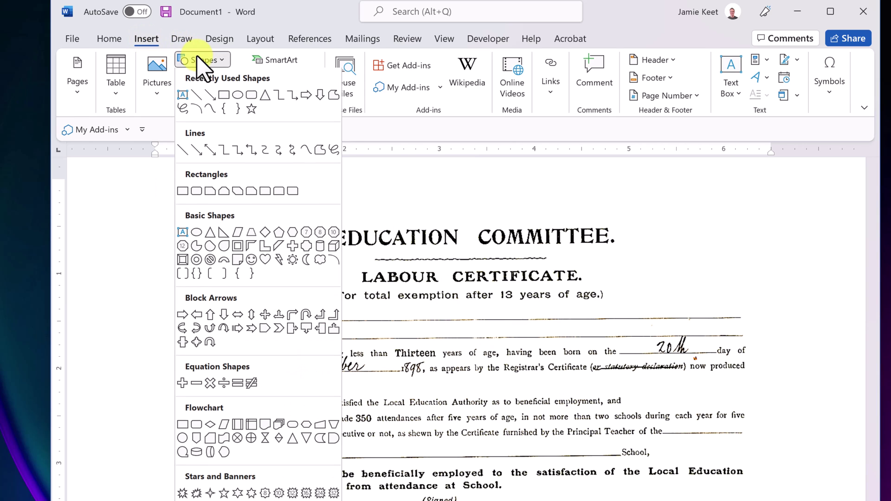
left_click(197, 95)
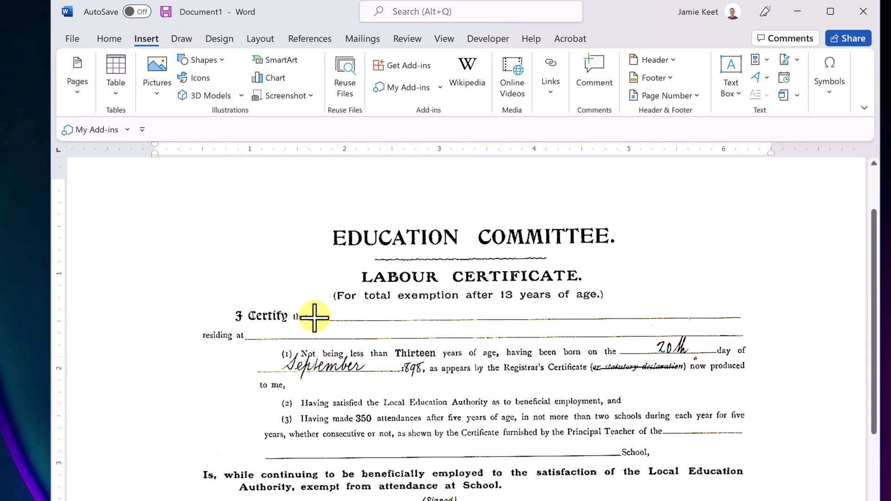
mouse_move(310, 320)
left_mouse_down()
mouse_move(441, 322)
mouse_move(551, 299)
mouse_move(622, 320)
mouse_move(746, 319)
left_mouse_up()
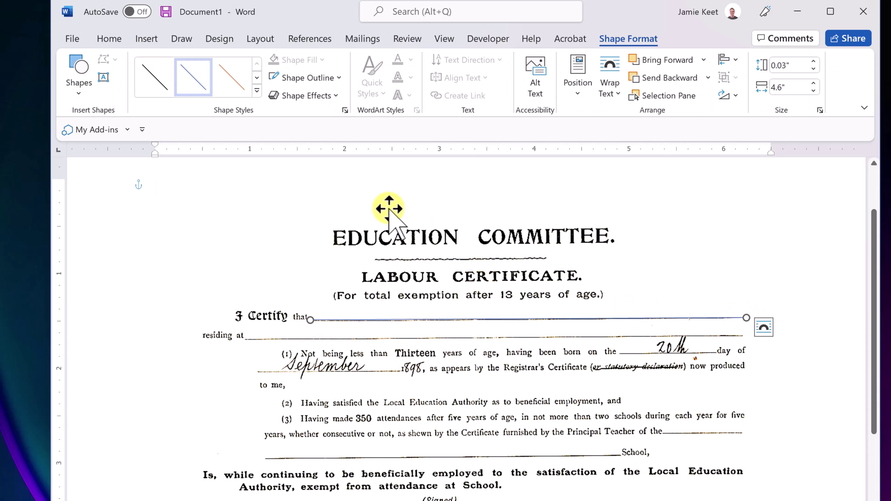
Give the line after "I Certify that" a black outline at ¾ pt weight
left_click(338, 78)
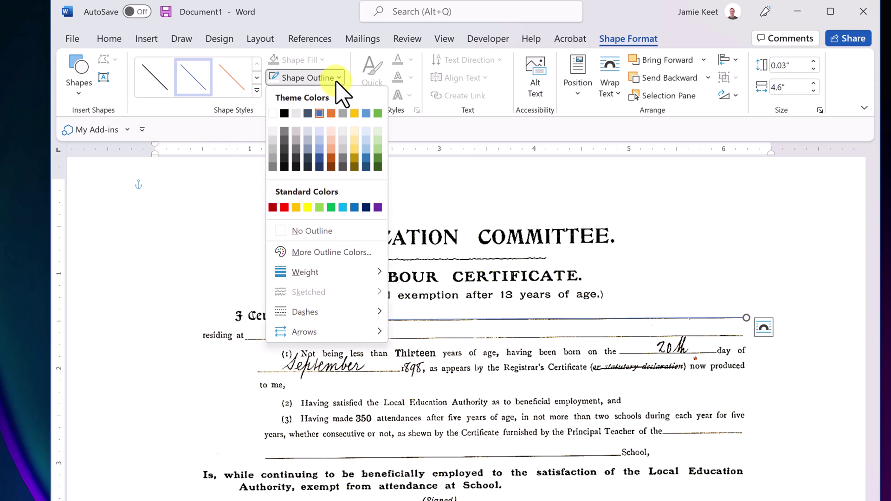
left_click(285, 114)
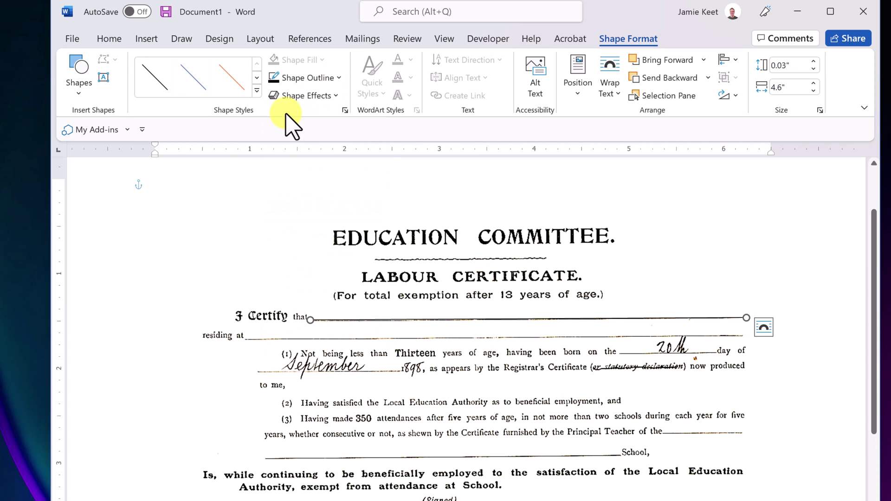
left_click(339, 78)
mouse_move(353, 274)
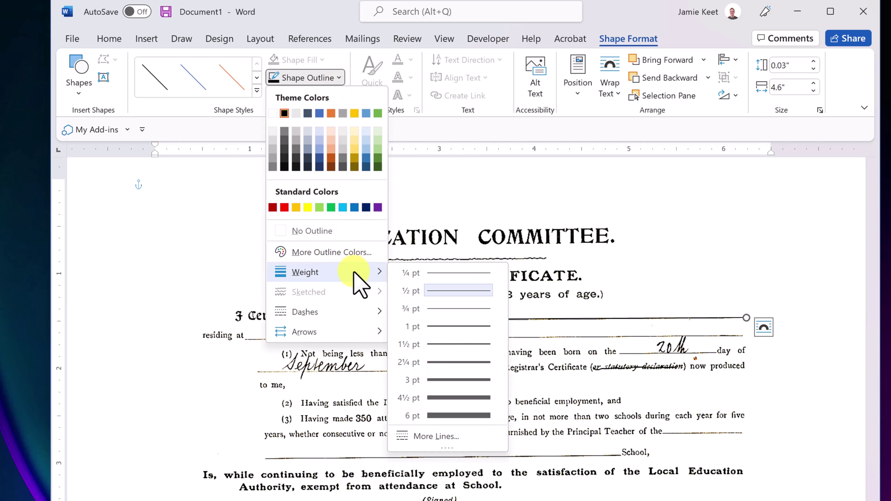
left_click(443, 309)
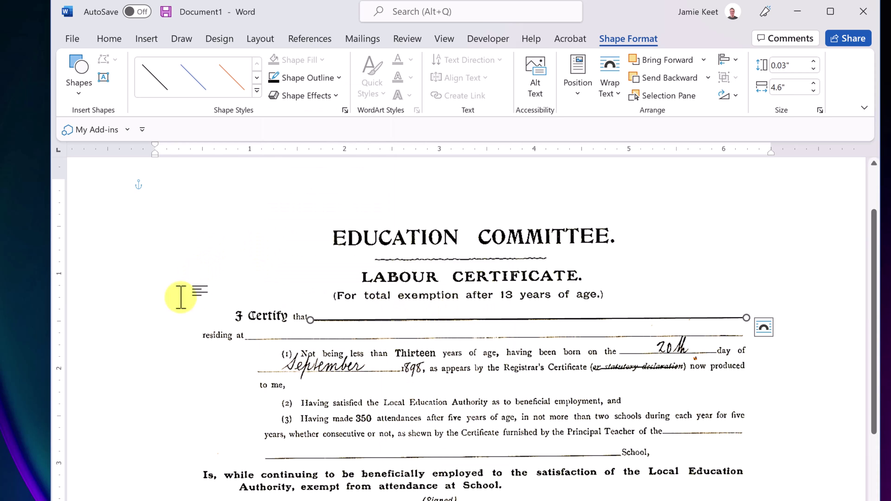
left_click(152, 387)
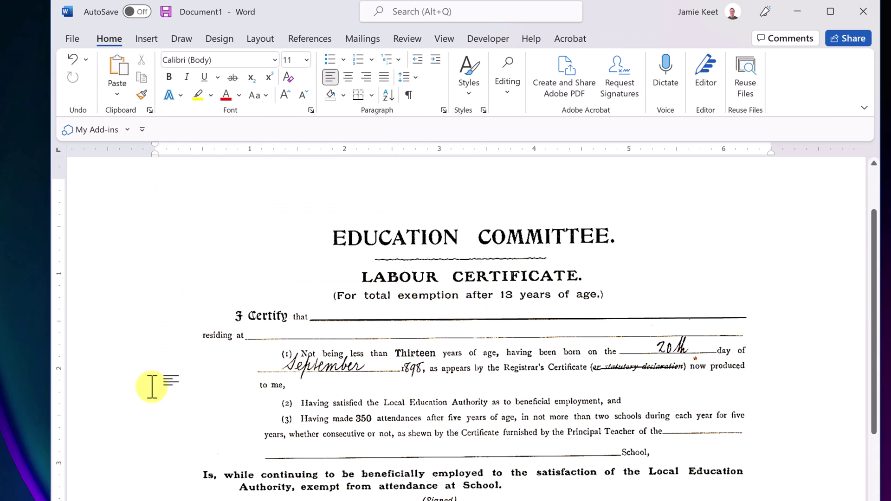
left_click(360, 319)
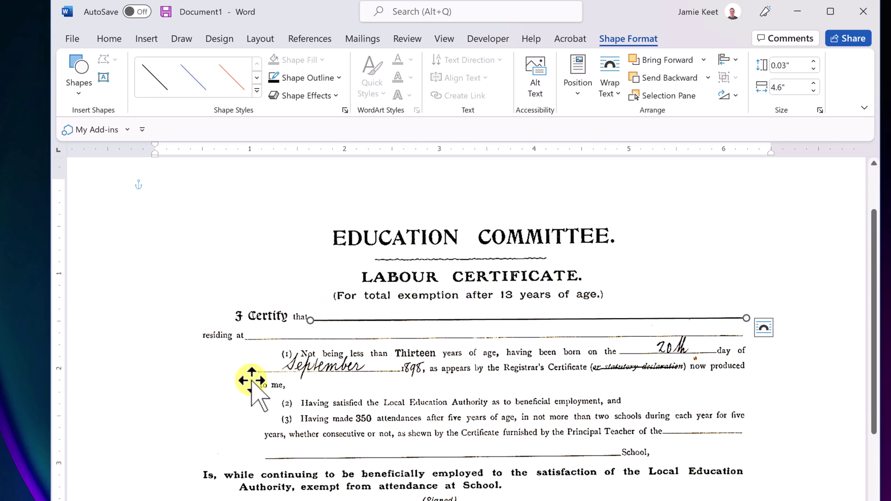
left_click(171, 437)
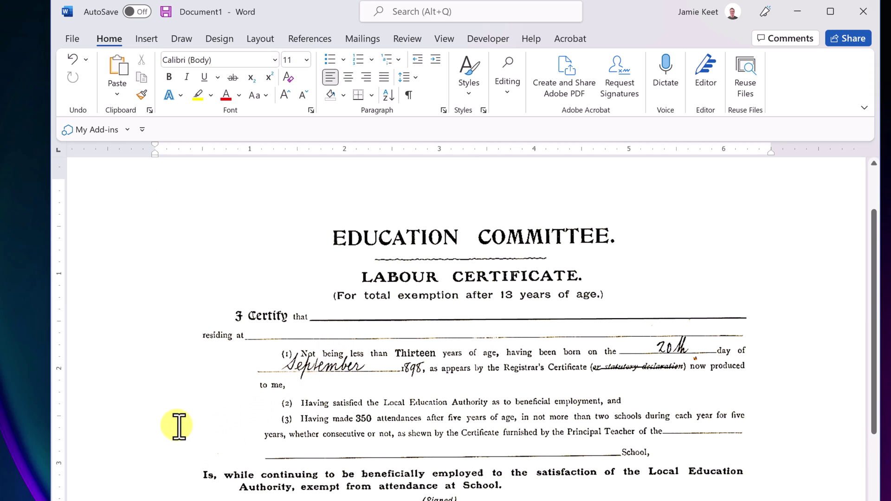
scroll(178, 425, "down", 2)
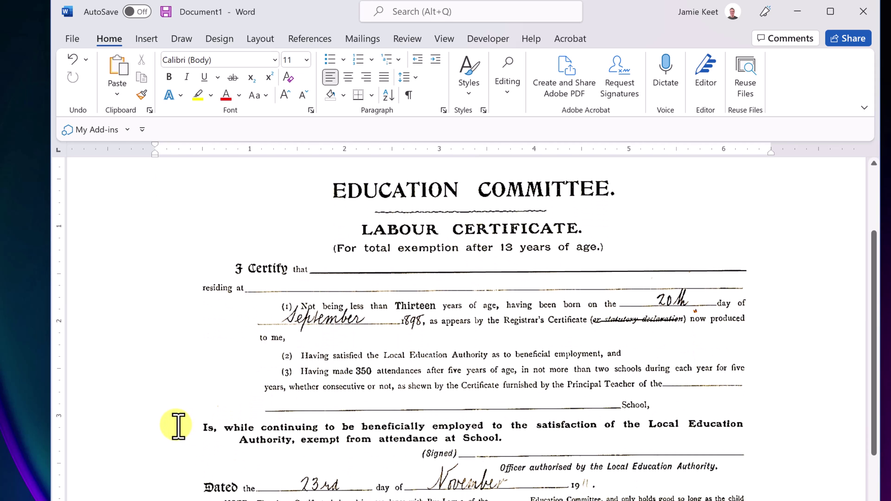
scroll(179, 425, "up", 2)
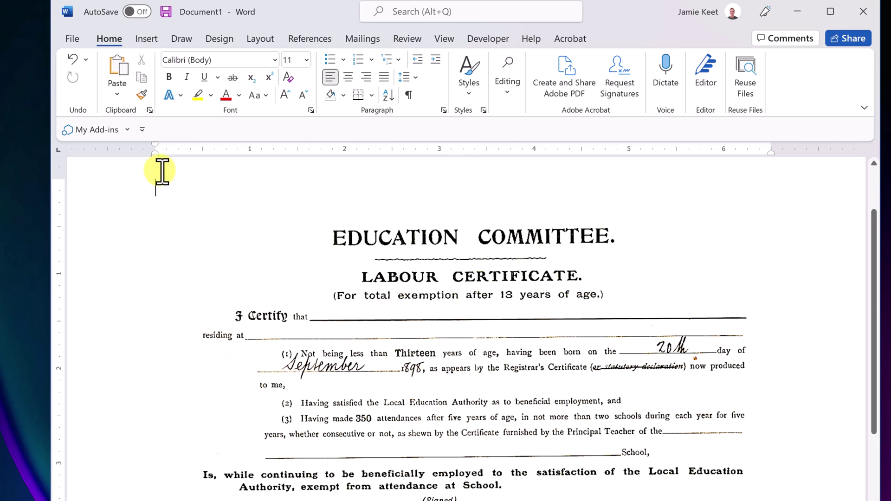
Save the restored certificate to This PC as repair.docx
left_click(72, 41)
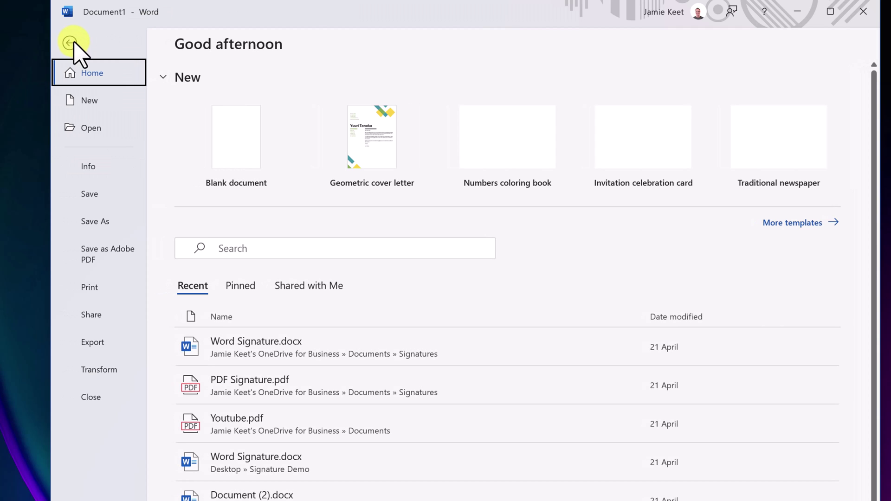
left_click(95, 221)
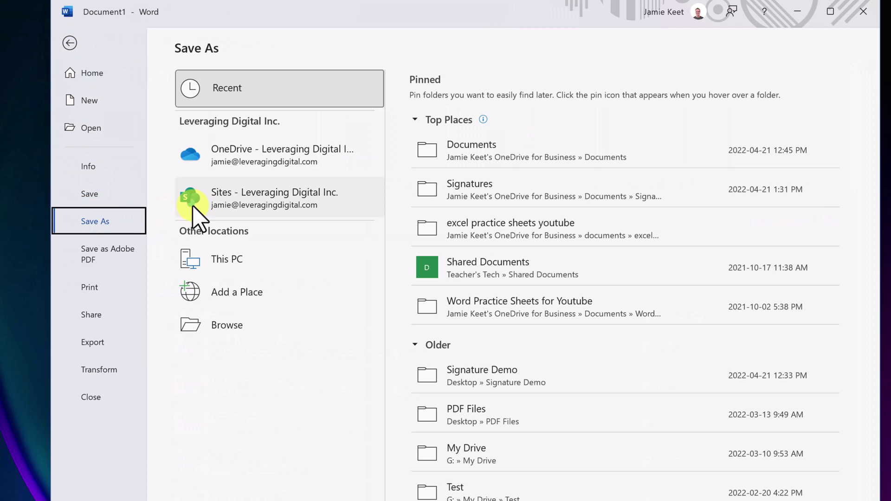
double_click(227, 265)
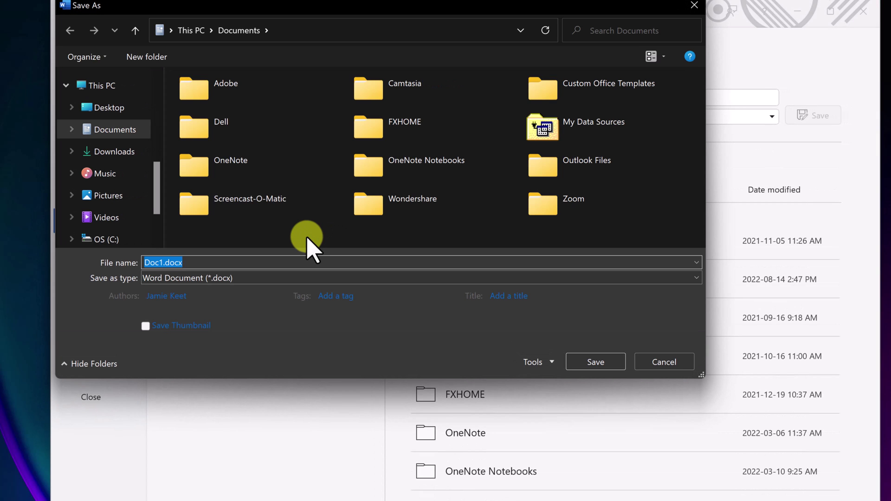
type("repair")
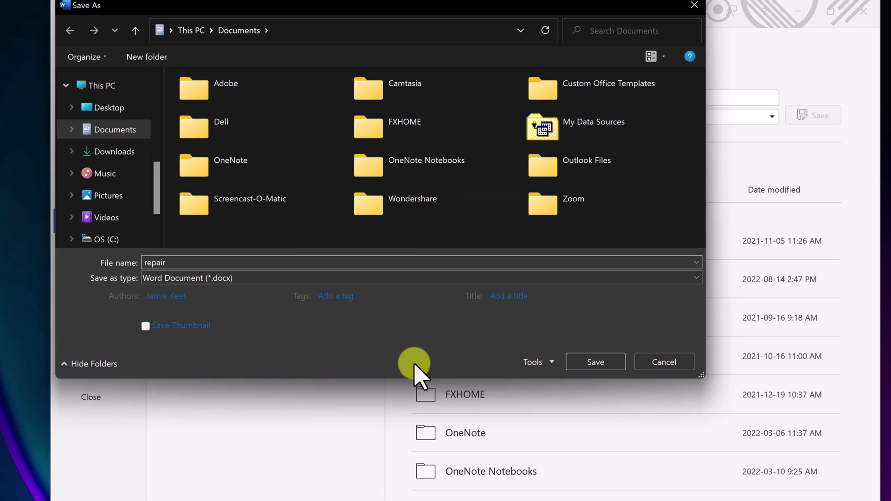
left_click(593, 365)
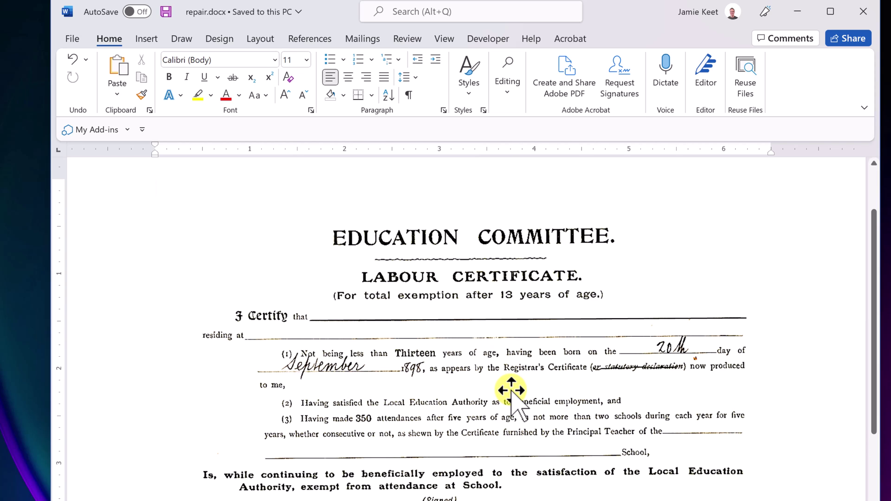
Move the invisible top-right cover box left of the EDUCATION COMMITTEE heading and check the box positions
left_click(679, 284)
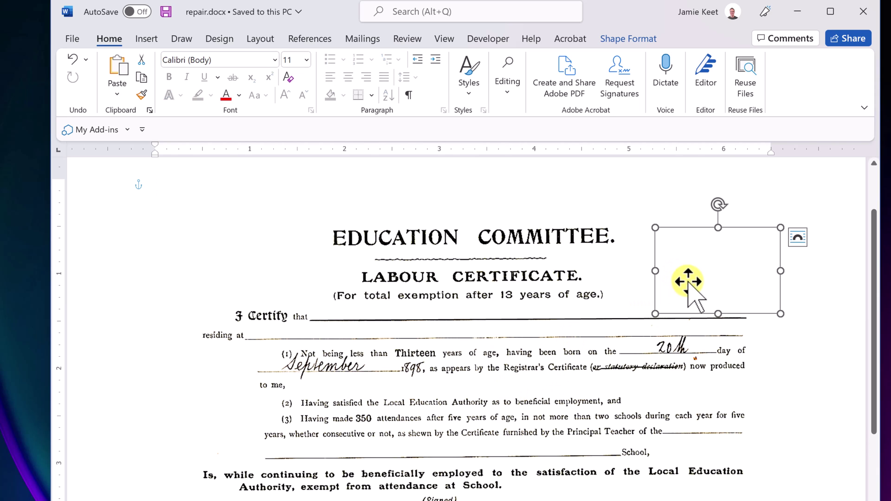
left_click_drag(342, 303, 259, 273)
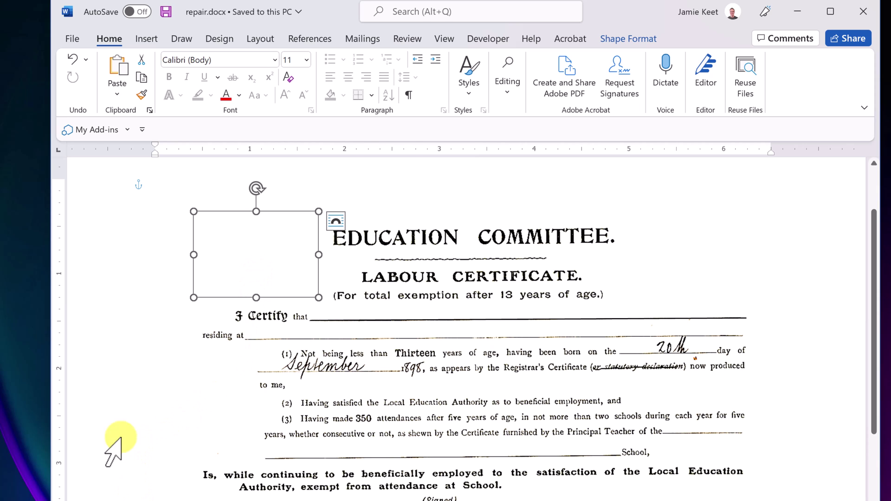
triple_click(93, 415)
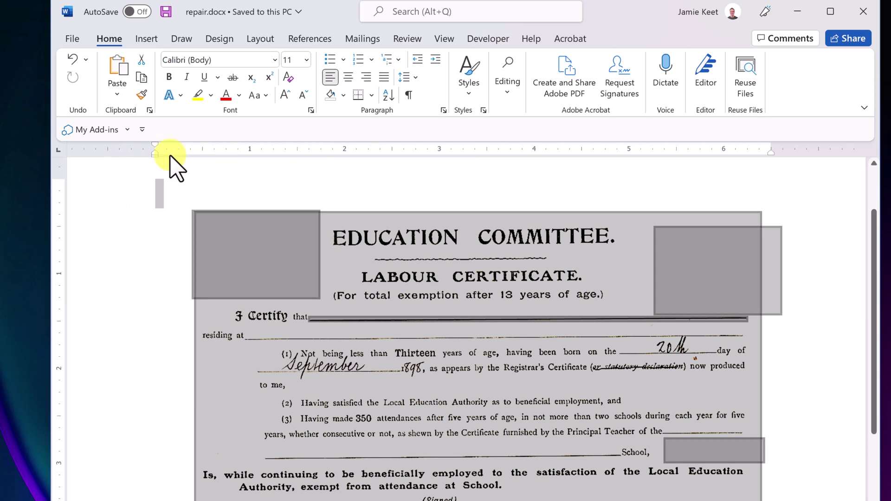
left_click(316, 169)
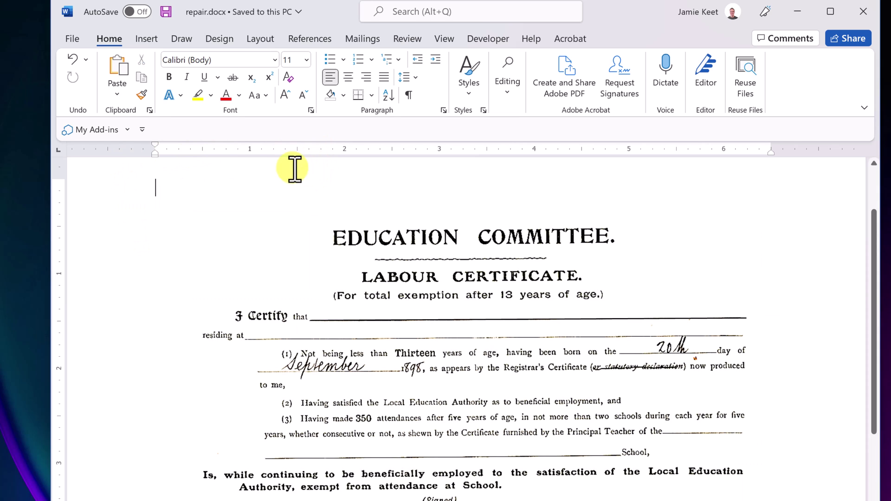
Save a copy of the certificate as repair.pdf with the PDF (*.pdf) file type
left_click(71, 40)
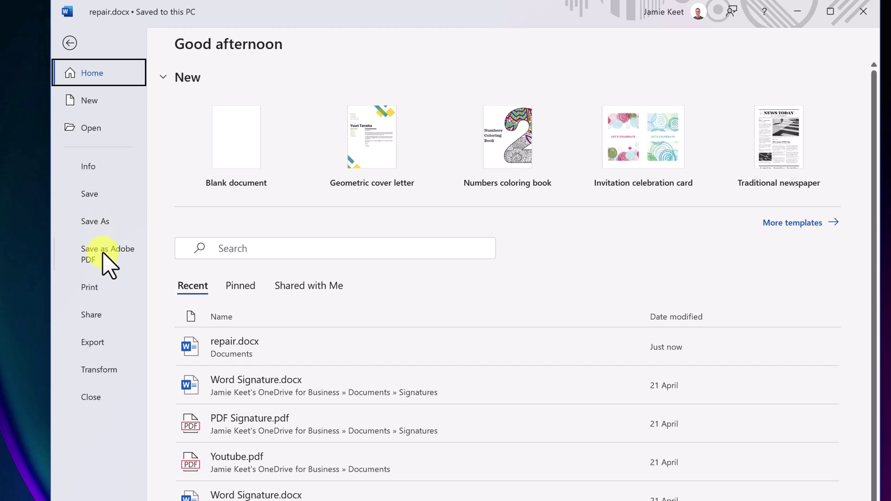
left_click(98, 222)
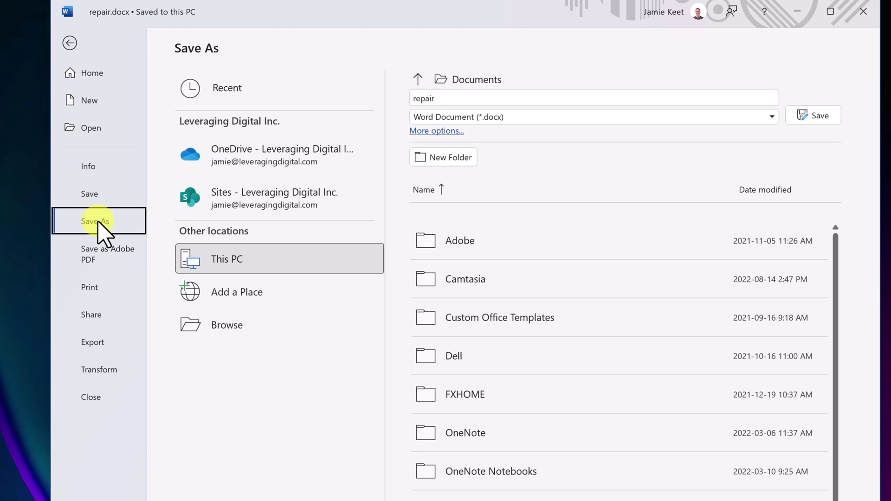
left_click(213, 264)
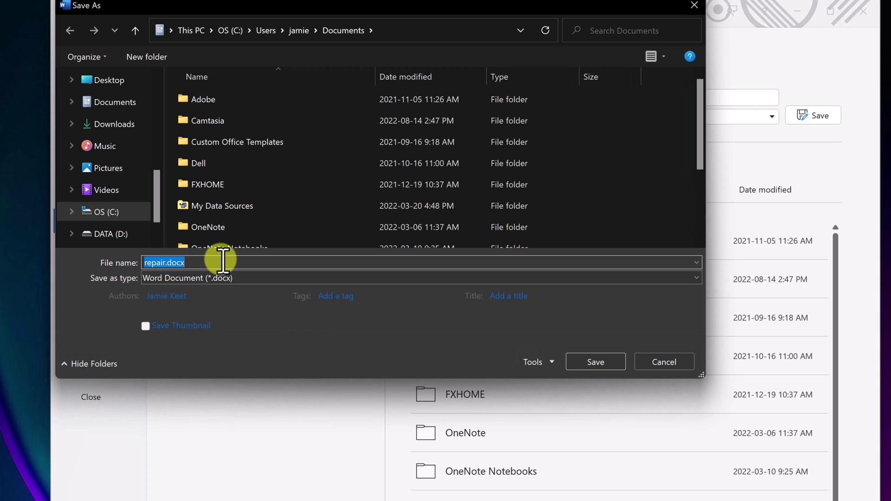
left_click(259, 278)
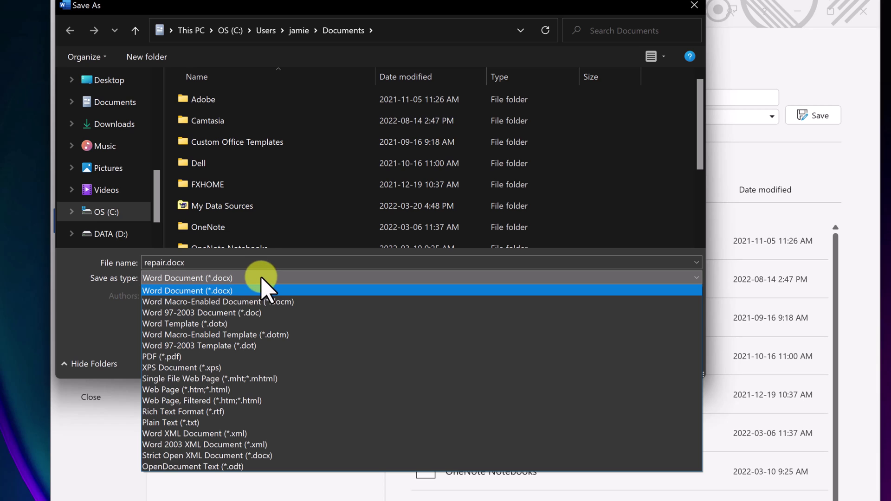
left_click(225, 358)
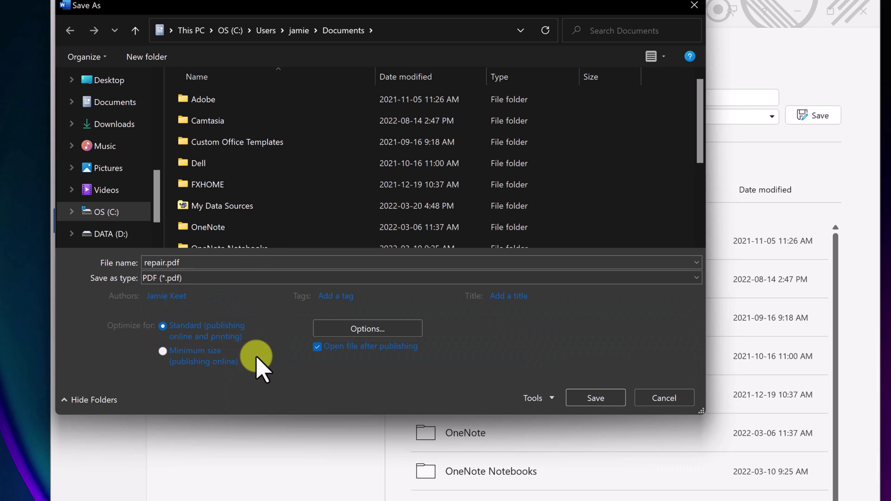
left_click(596, 398)
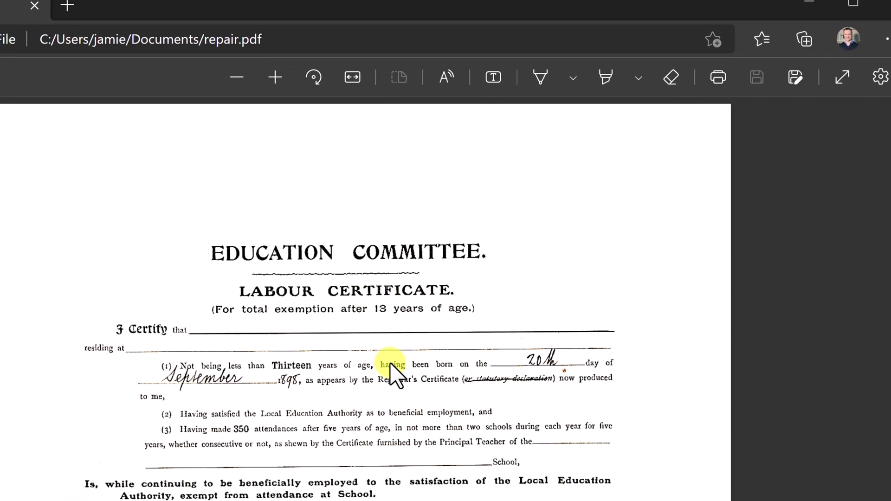
Review repair.pdf in Edge, move its window right, and select repair image.jpg on the desktop
scroll(456, 314, "down", 4)
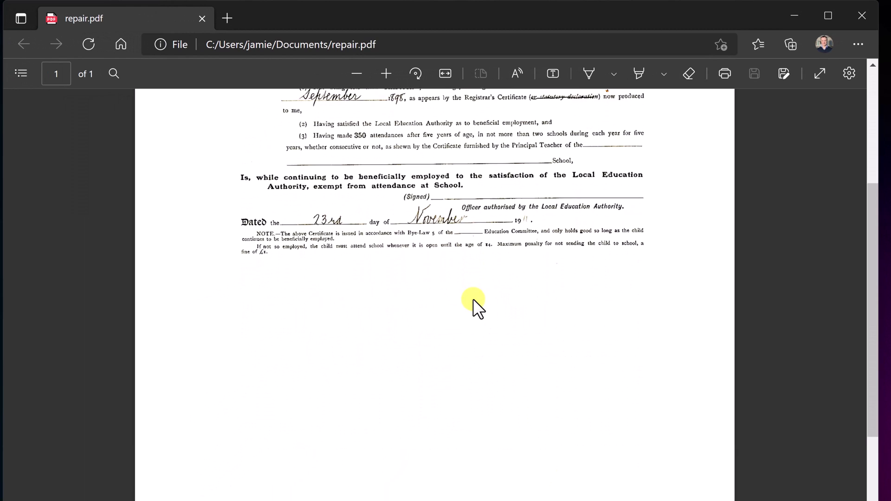
scroll(456, 314, "up", 3)
scroll(472, 299, "up", 1)
left_click_drag(683, 17, 822, 15)
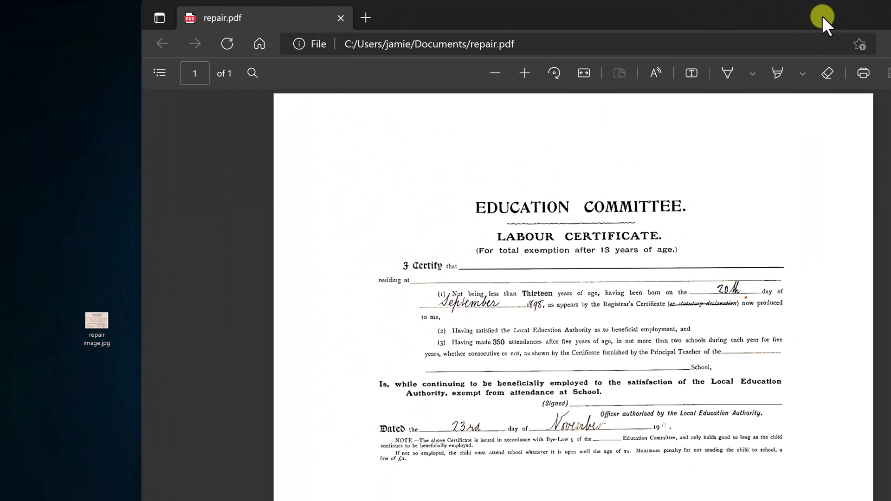
left_click(95, 315)
Open repair image.jpg in Photos, narrow the viewer, and bring repair.pdf back in front
double_click(103, 317)
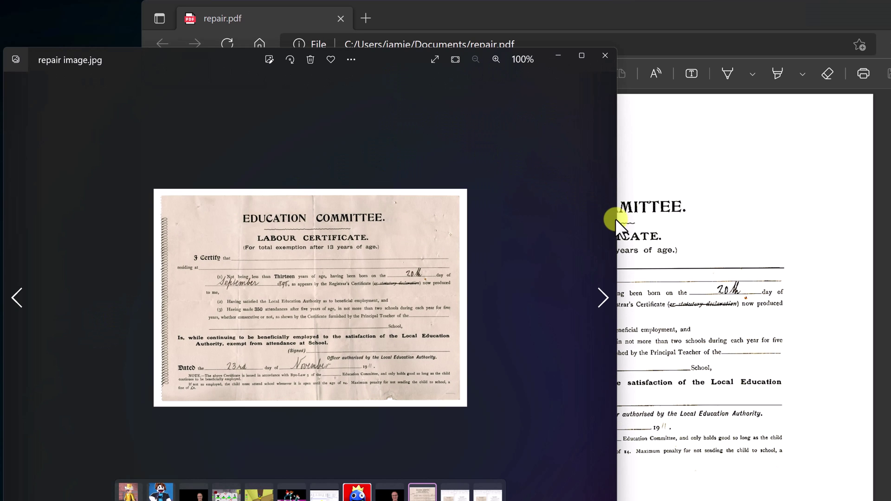
left_click_drag(616, 220, 455, 231)
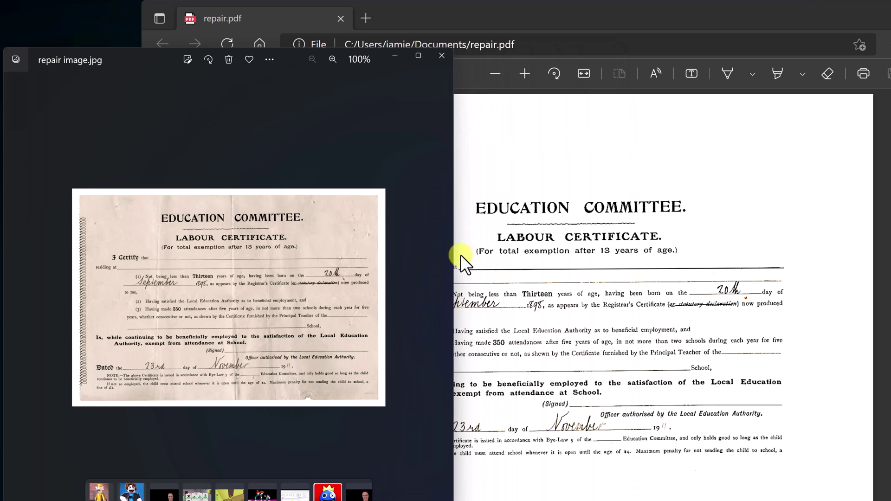
left_click(578, 276)
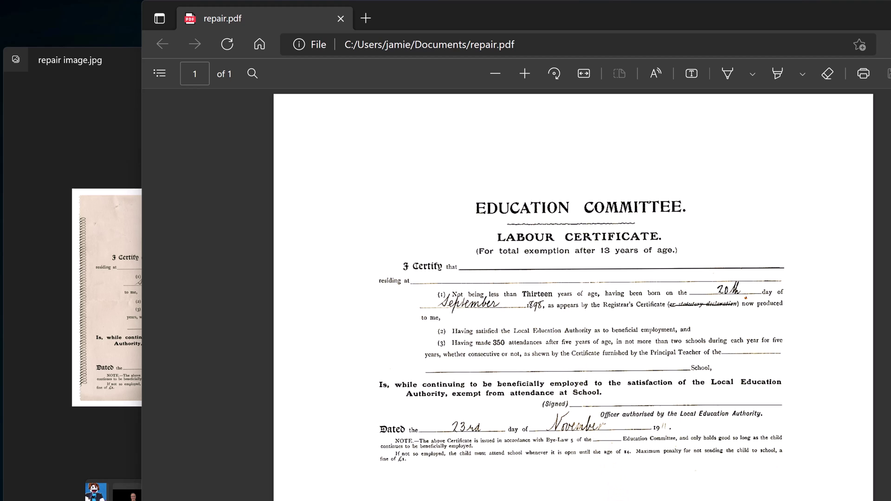
Close Photos and delete the restored certificate picture and the stray line from the Word page
key("alt+Tab")
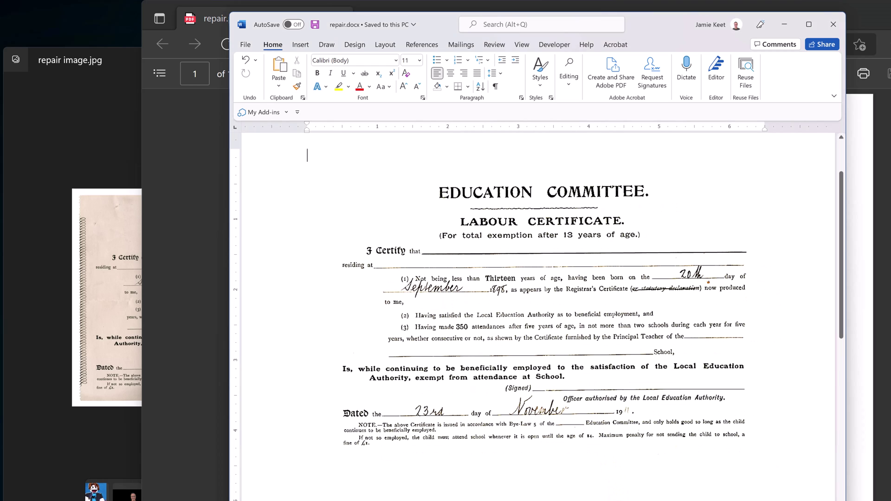
left_click(470, 341)
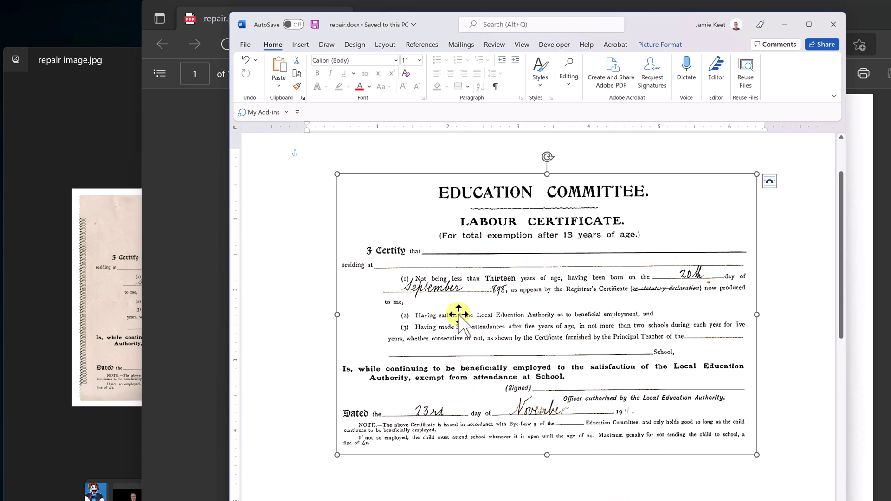
left_click(84, 121)
left_click(439, 53)
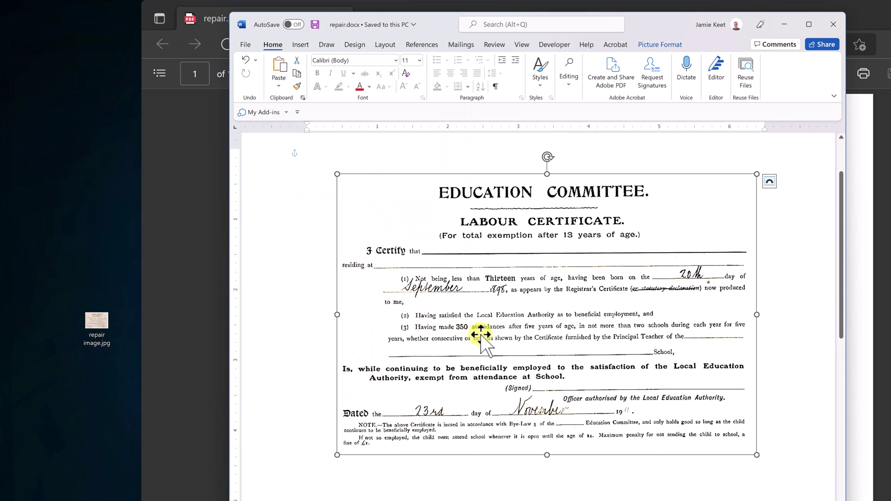
key("Delete")
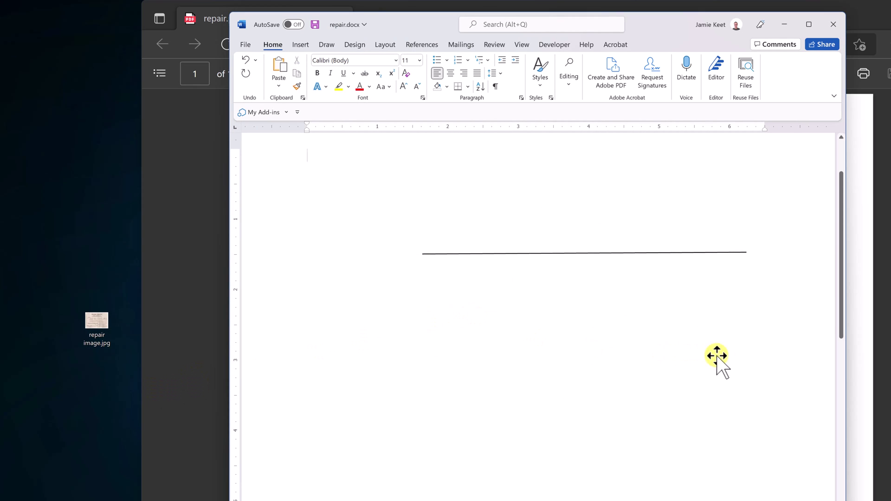
left_click(523, 253)
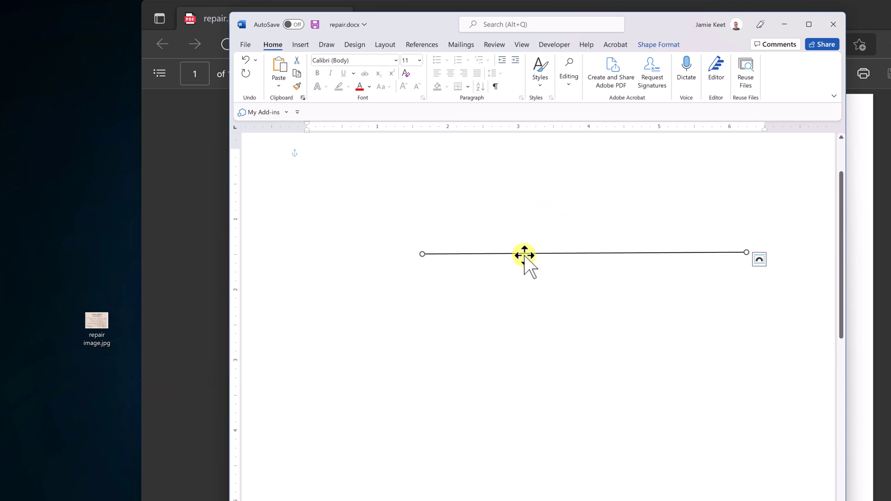
key("Delete")
Drag repair image.jpg from the desktop onto the page and select the inserted photo
left_click_drag(90, 336, 423, 311)
left_click(402, 202)
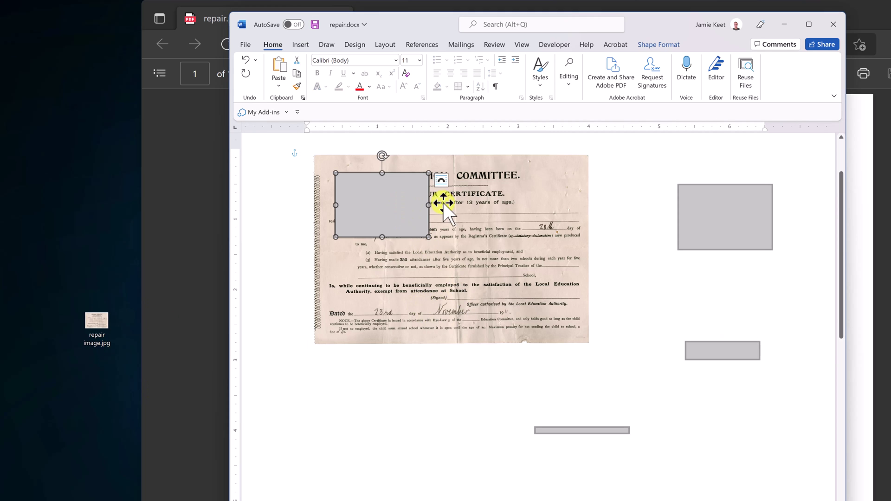
left_click(697, 232)
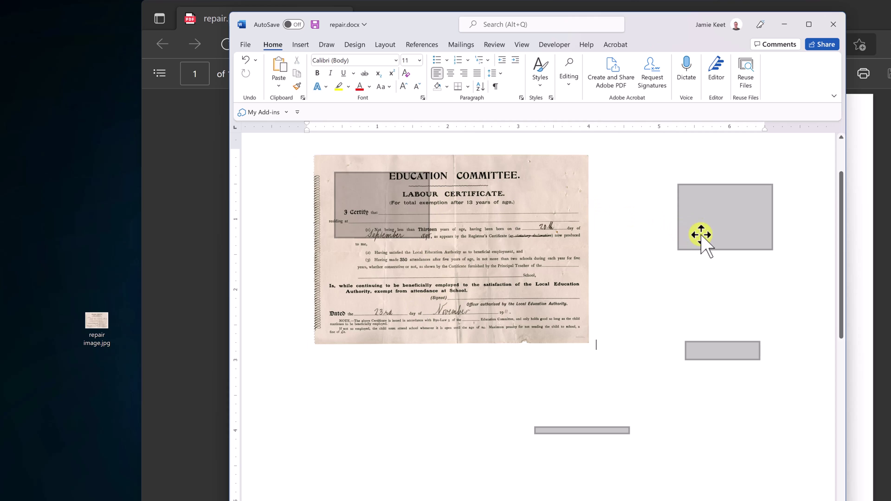
left_click(700, 356)
left_click(691, 342)
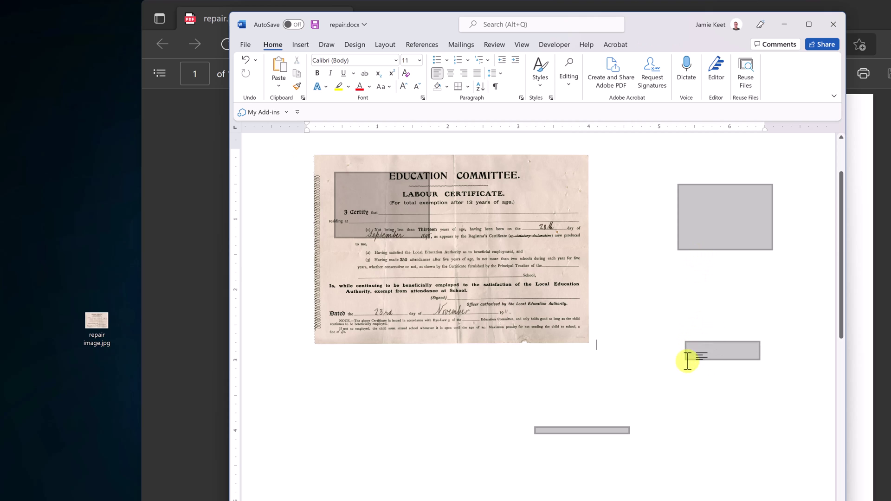
key("shift+Left")
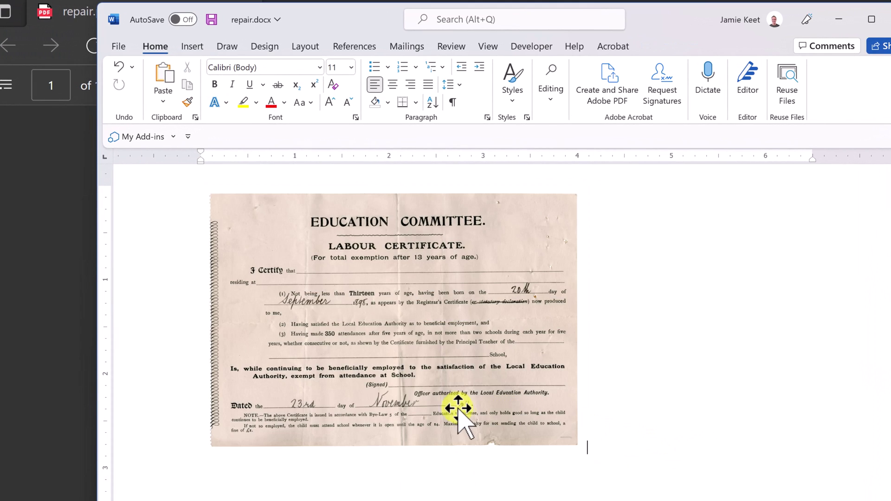
Enlarge the photo, apply the Brightness +40% Contrast +40% correction, and view its Picture Corrections settings
left_click(497, 321)
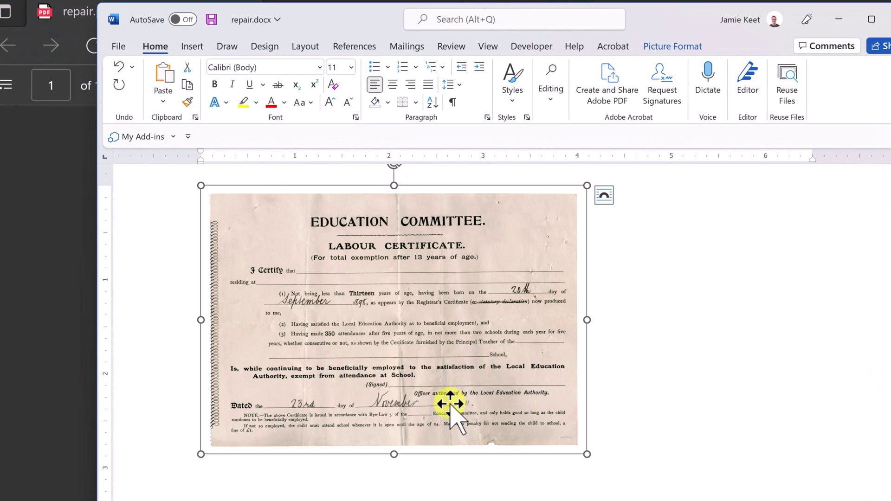
left_click_drag(586, 454, 673, 499)
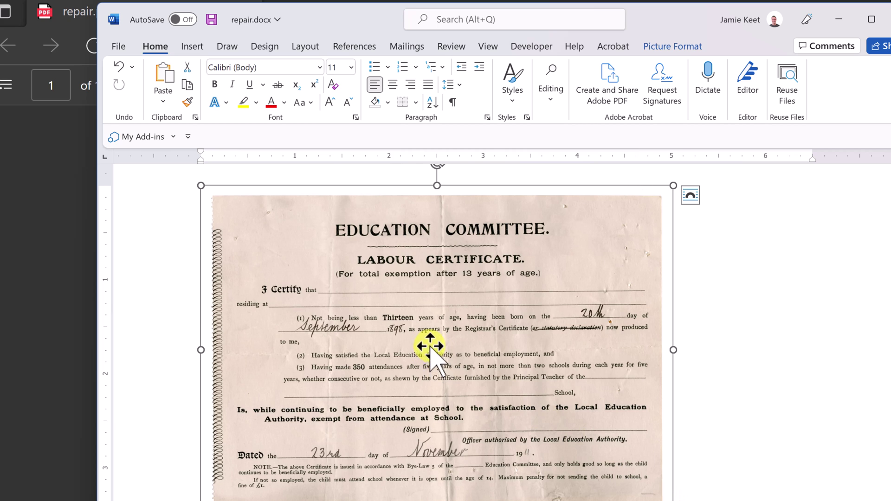
left_click(663, 47)
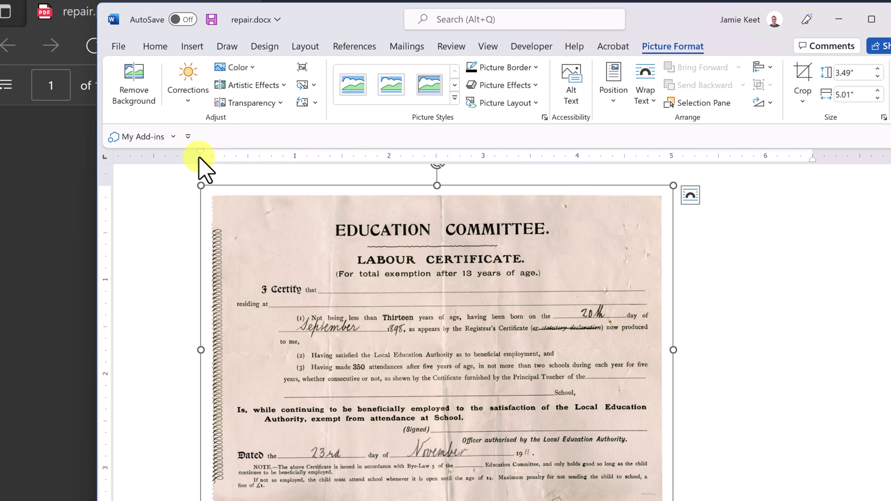
left_click(188, 100)
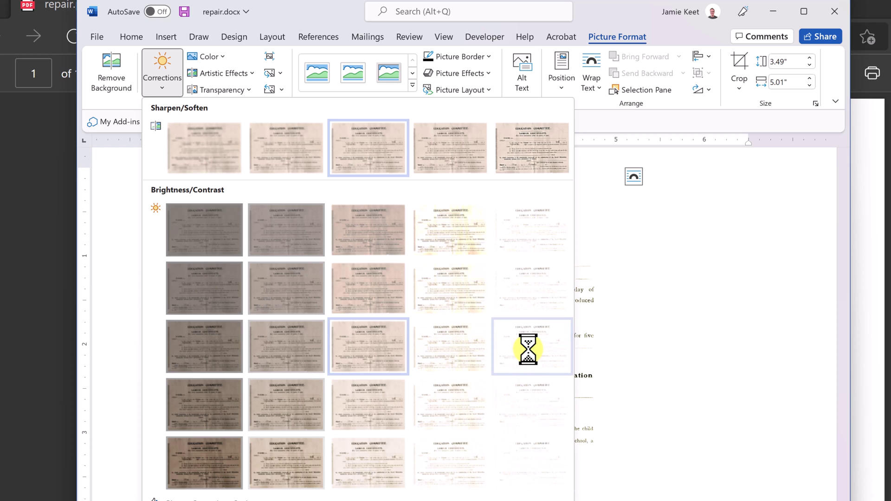
left_click(527, 460)
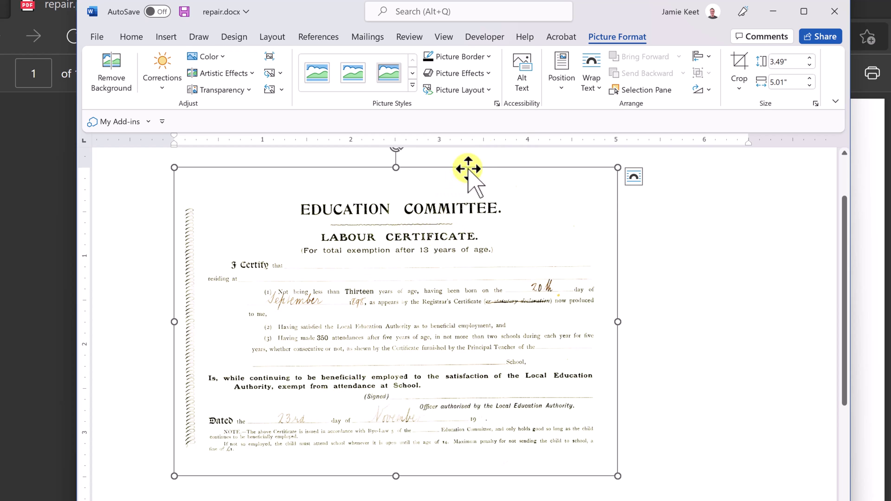
left_click(495, 104)
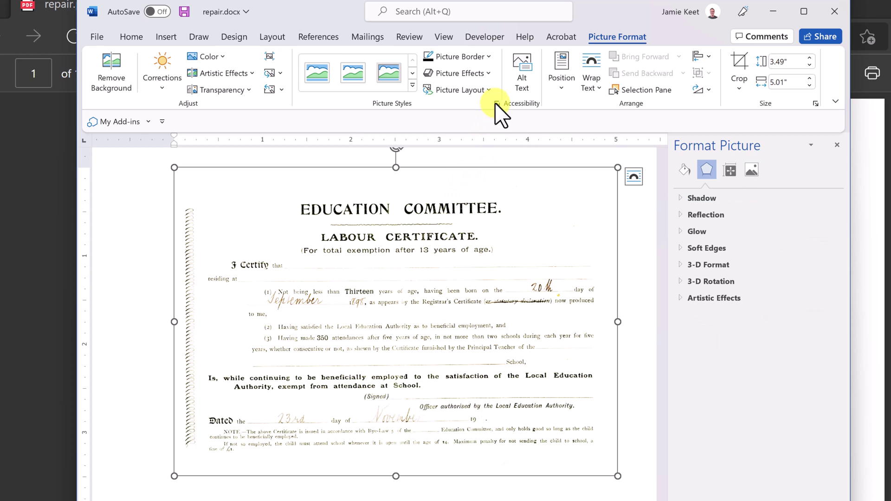
left_click(751, 170)
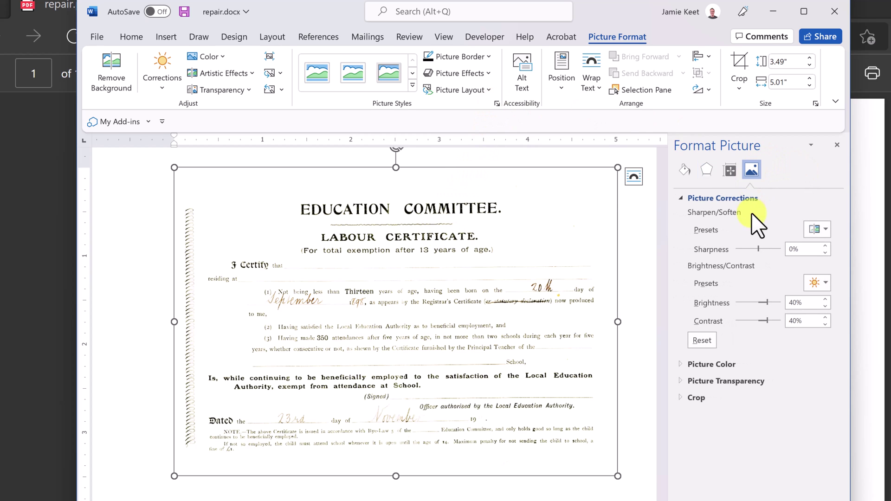